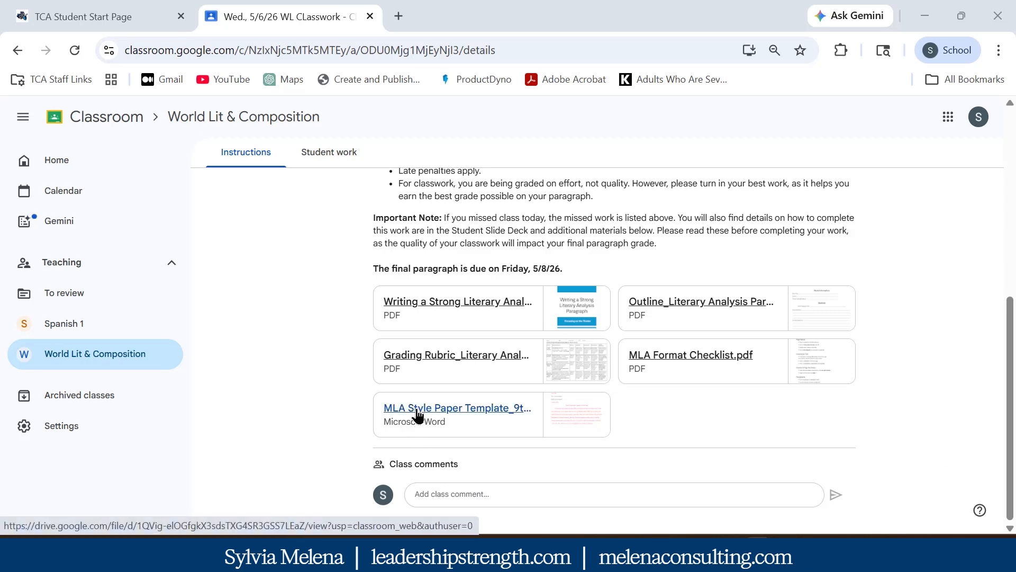
Open the attached MLA Style Paper Template_9th Edition.docx from Classroom in Google Docs
left_click(417, 416)
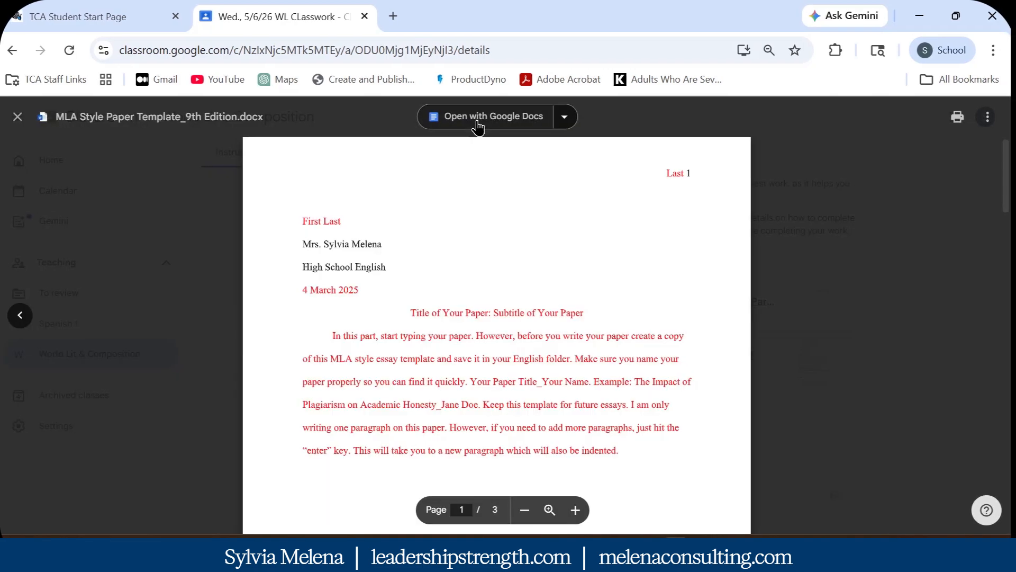
left_click(478, 125)
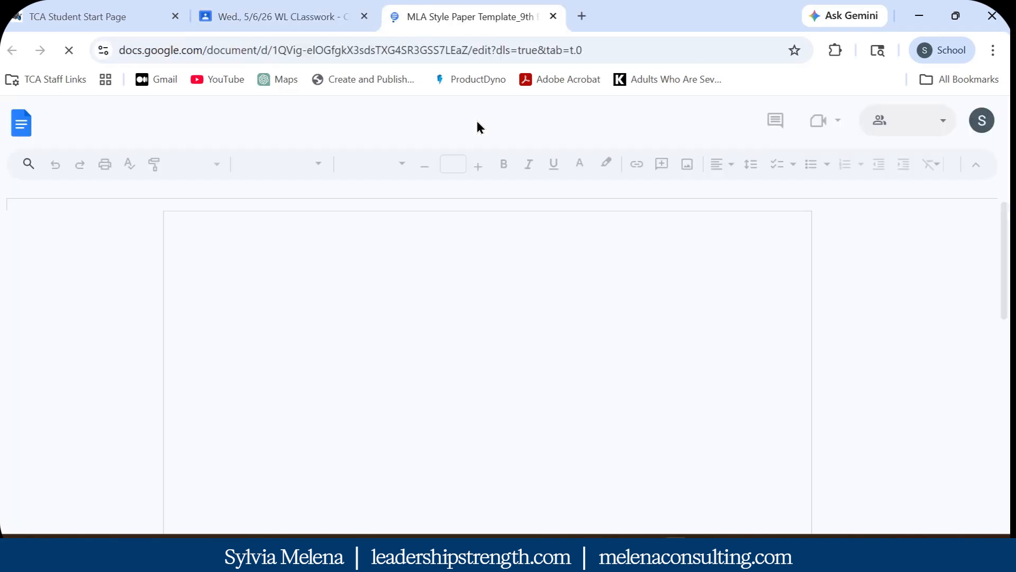
left_click(52, 133)
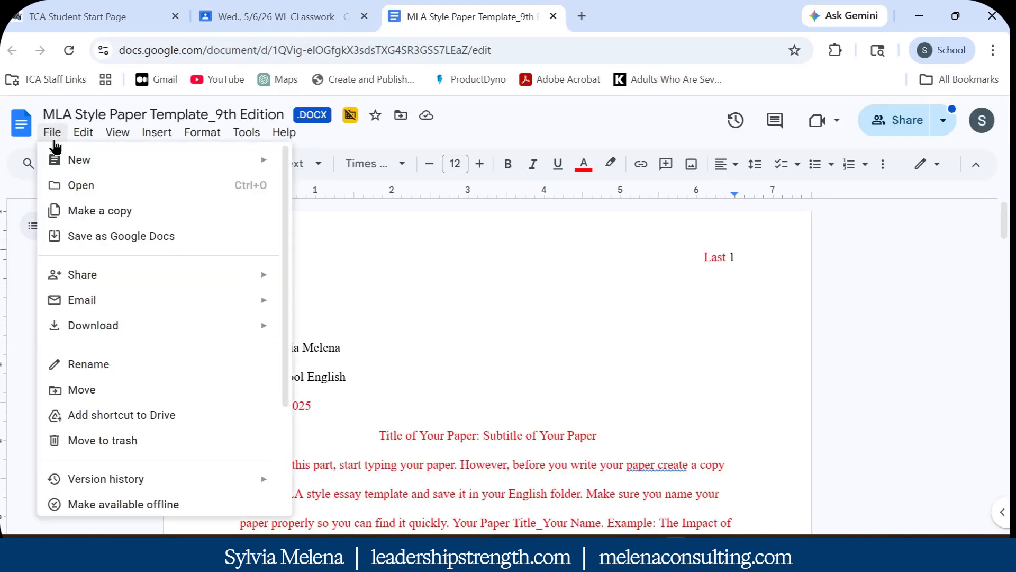
Make a copy named 'Literary Analysis Paragraph_' plus the student's name in World Literature & Composition
left_click(91, 217)
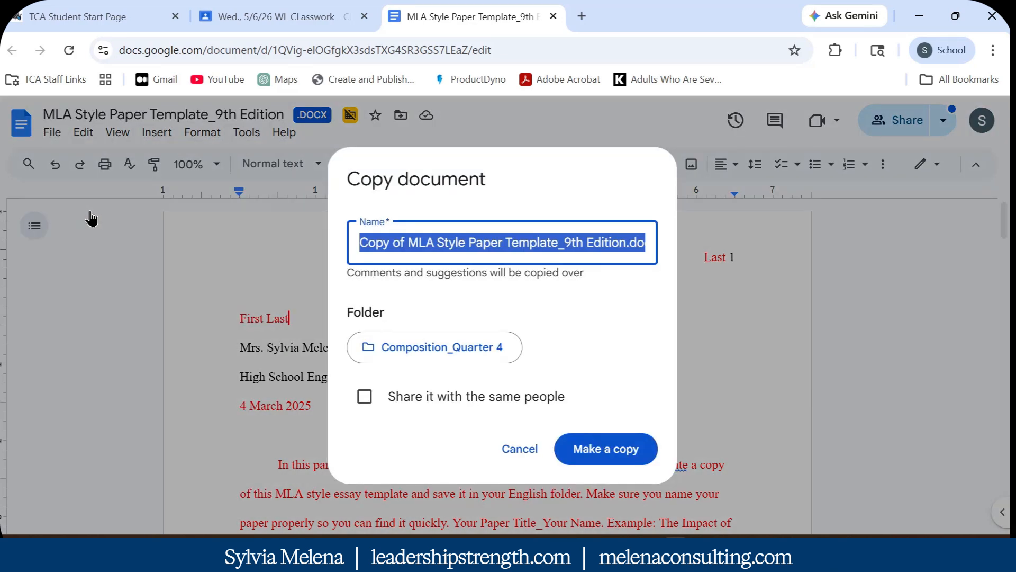
key("BackSpace")
type("Liter")
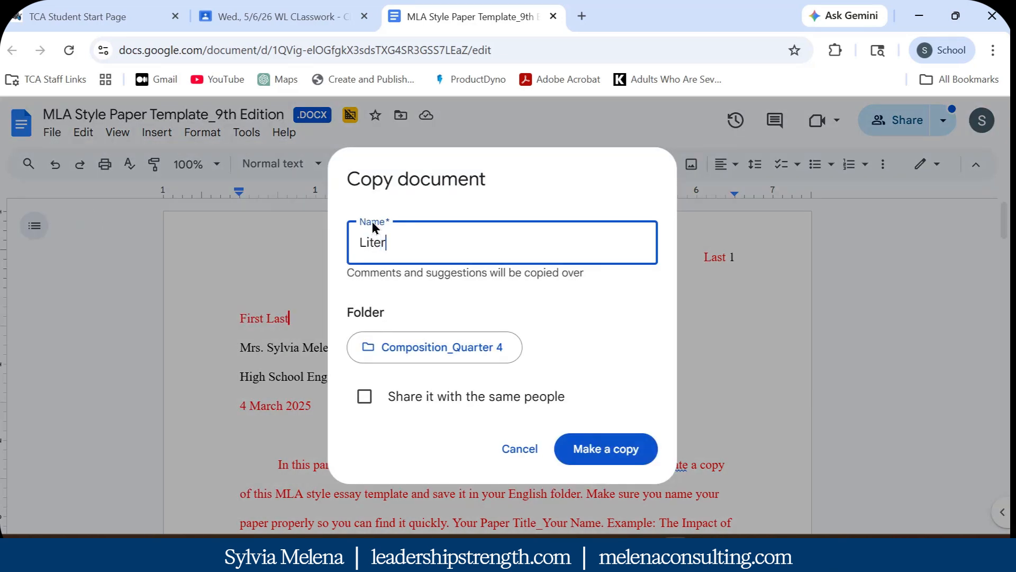
type("ary Analysis Paragraph")
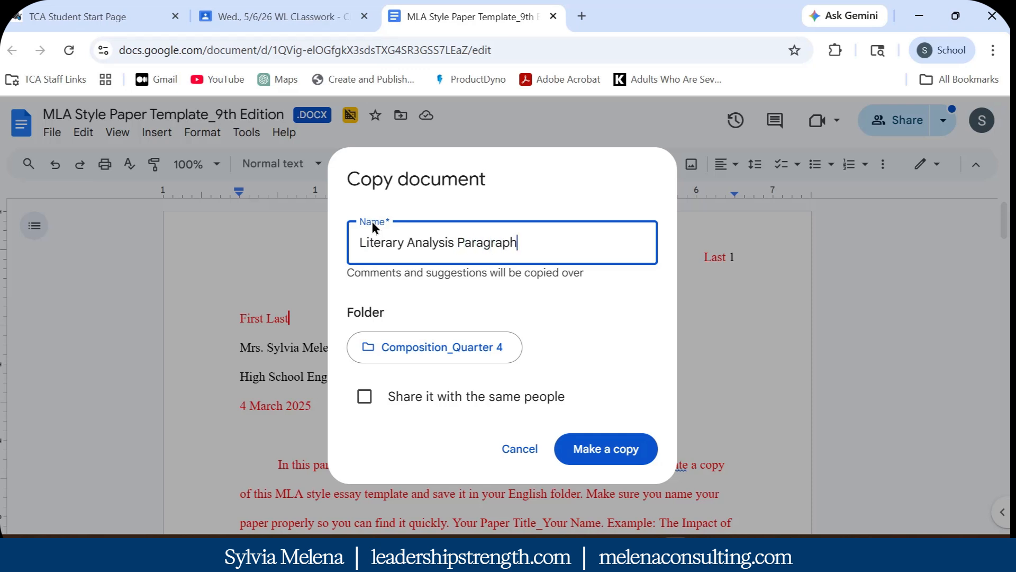
type("_")
key("BackSpace")
type("-")
key("BackSpace")
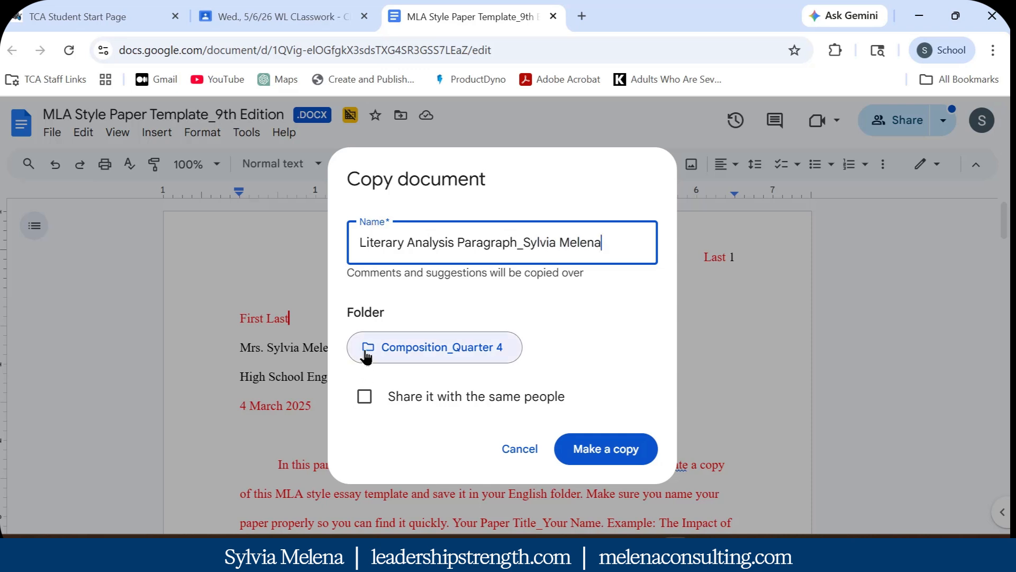
left_click(366, 356)
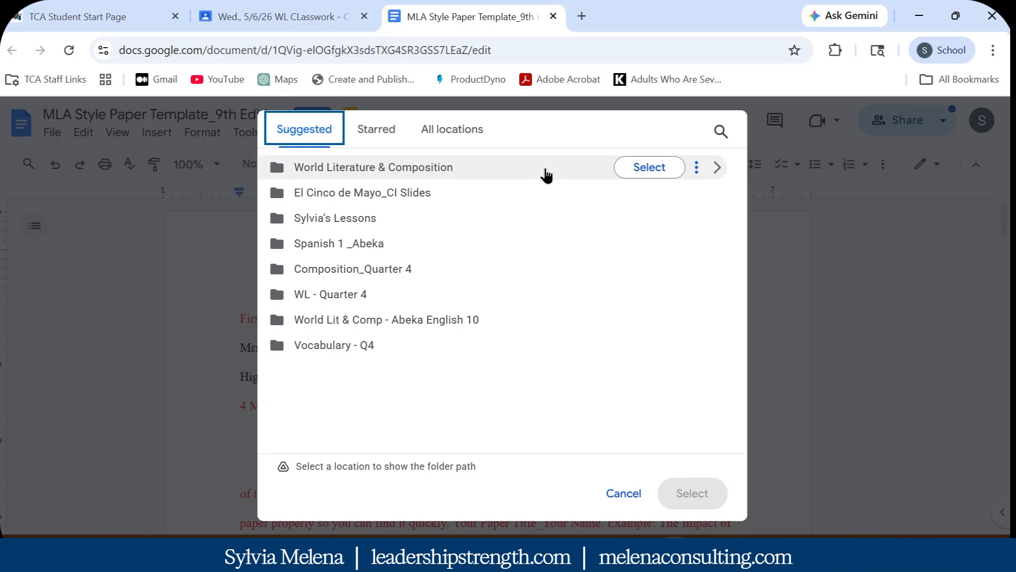
left_click(645, 168)
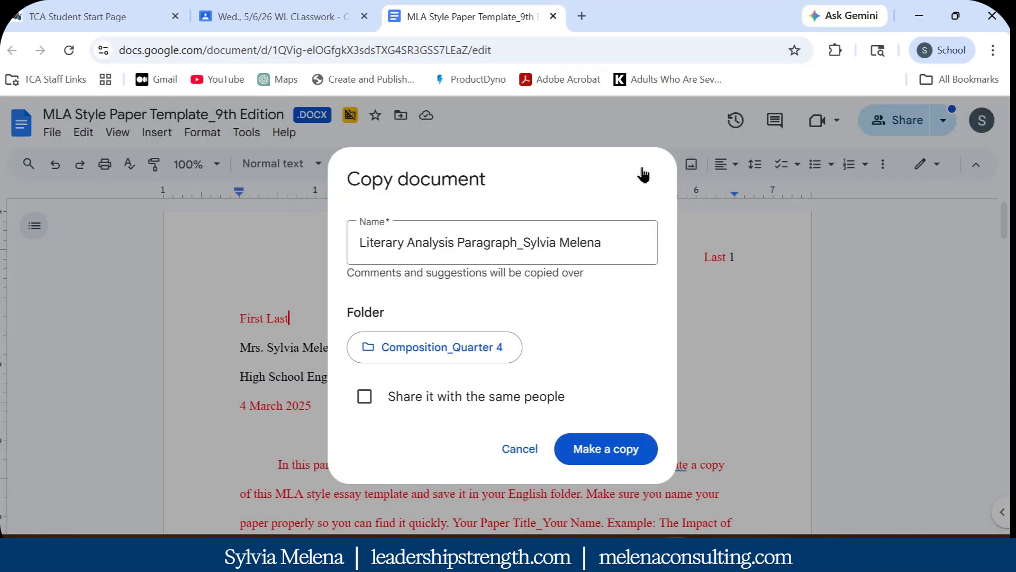
left_click(623, 459)
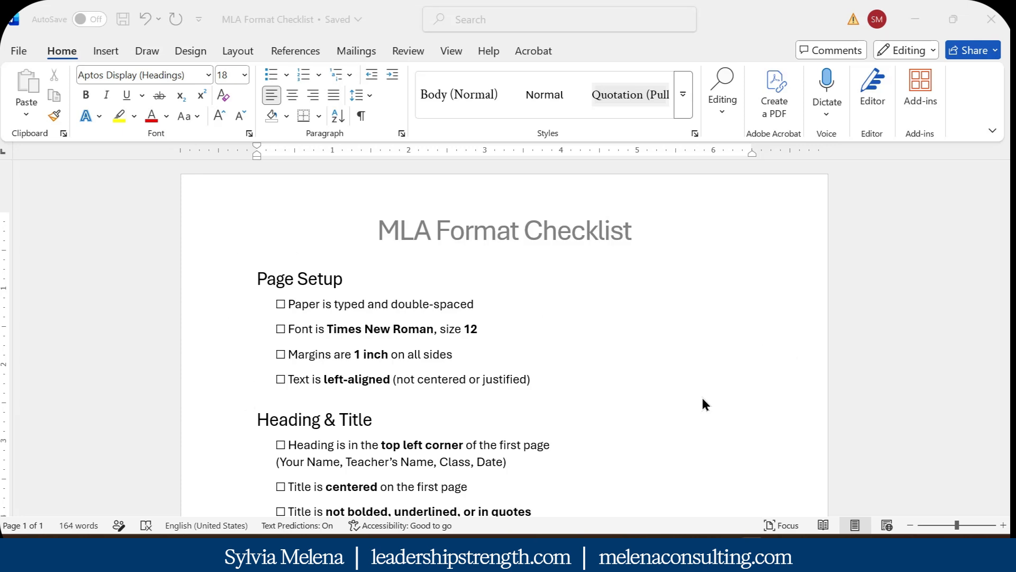
scroll(263, 294, "down", 3)
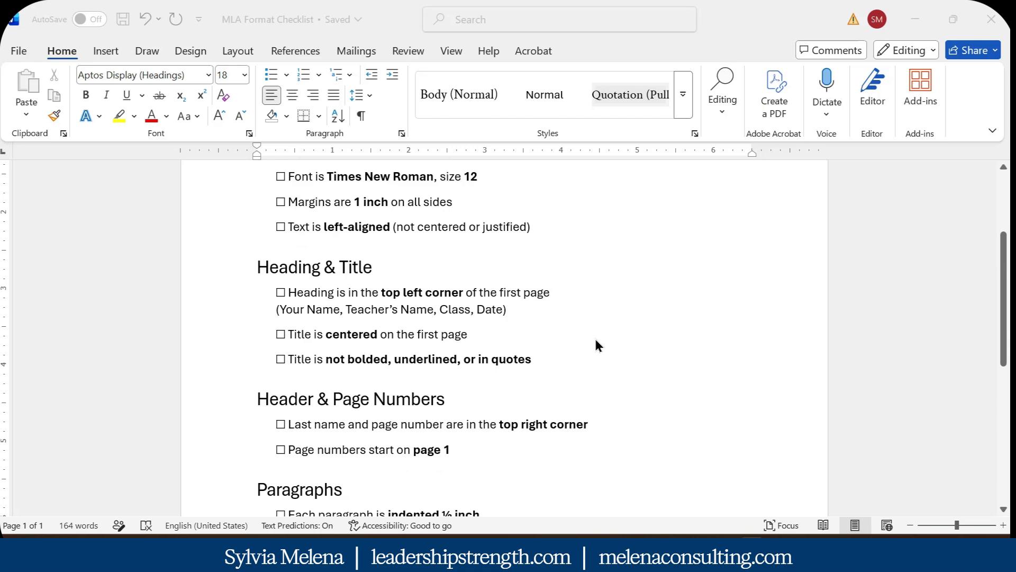
scroll(628, 359, "down", 6)
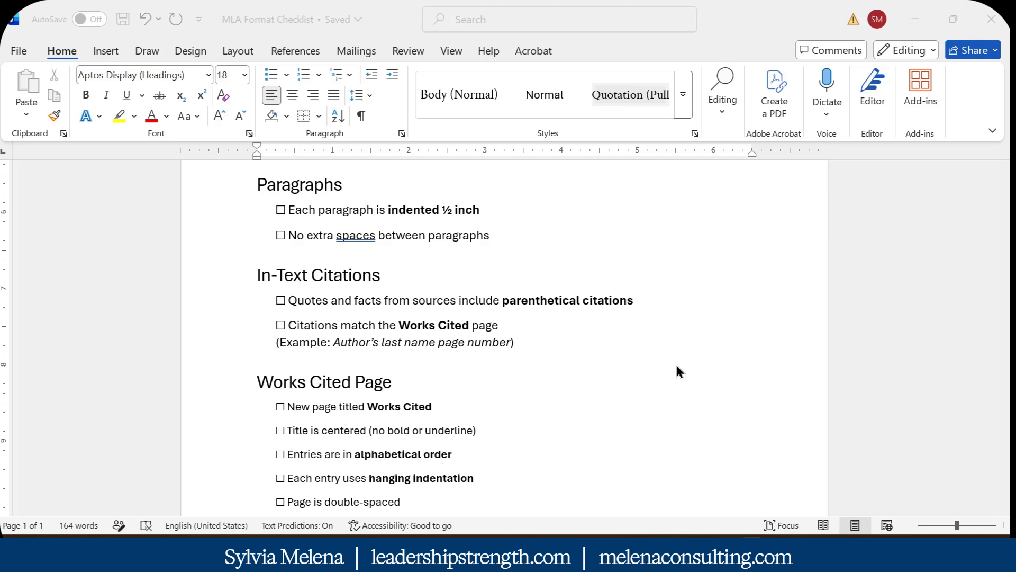
scroll(671, 364, "down", 1)
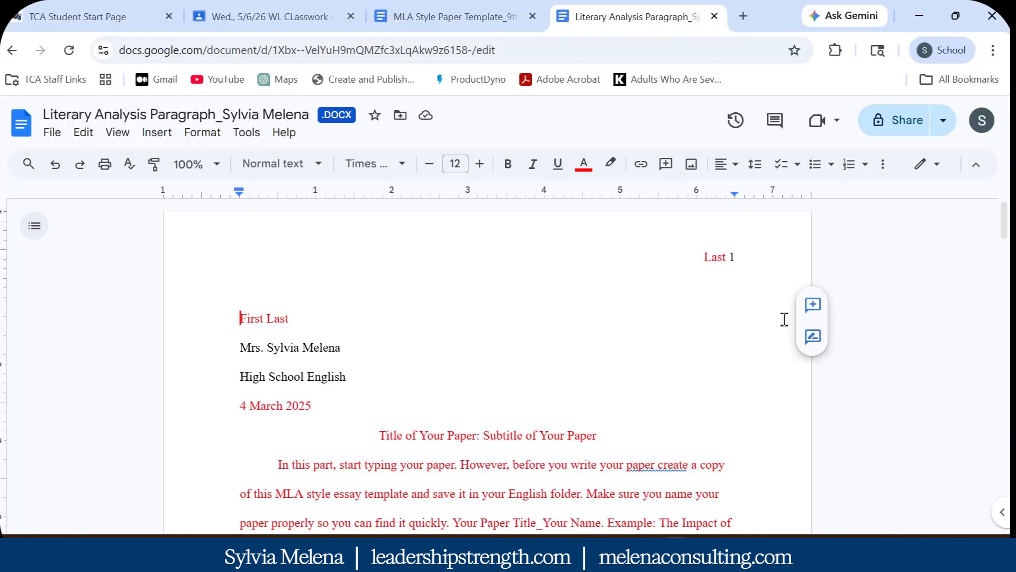
Replace the placeholder 'Last' in the page header with the student's surname
double_click(759, 256)
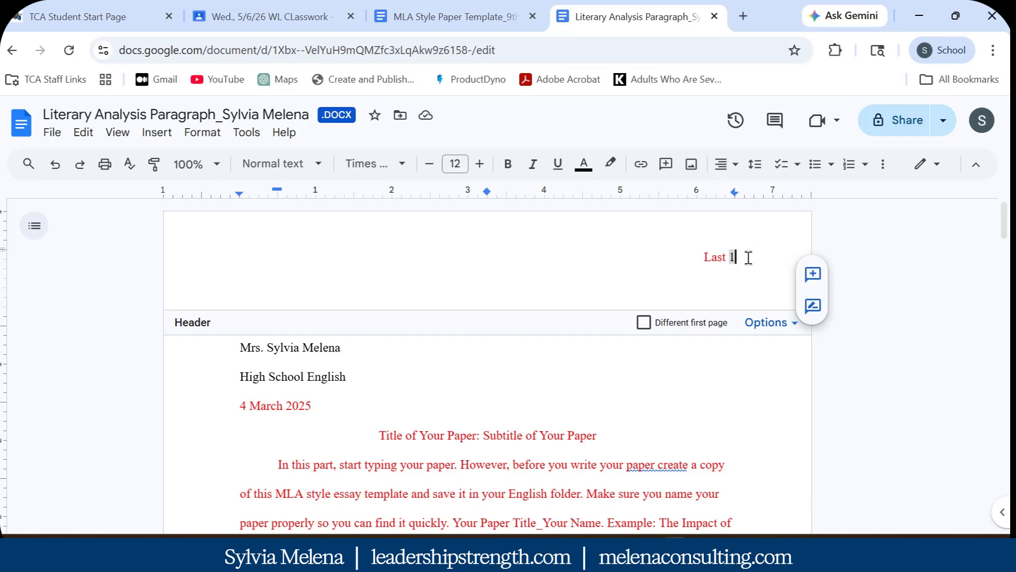
double_click(717, 257)
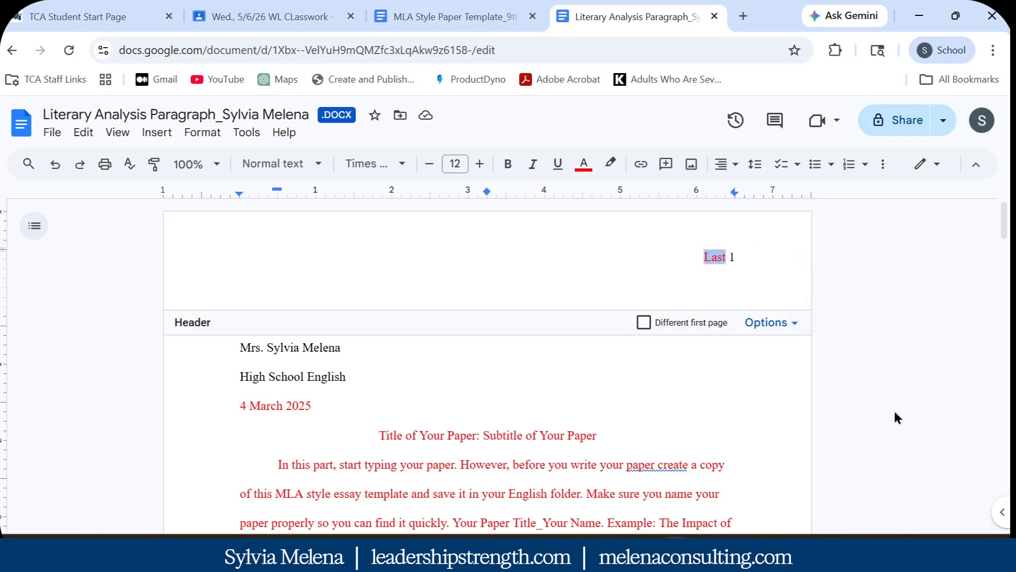
key("BackSpace")
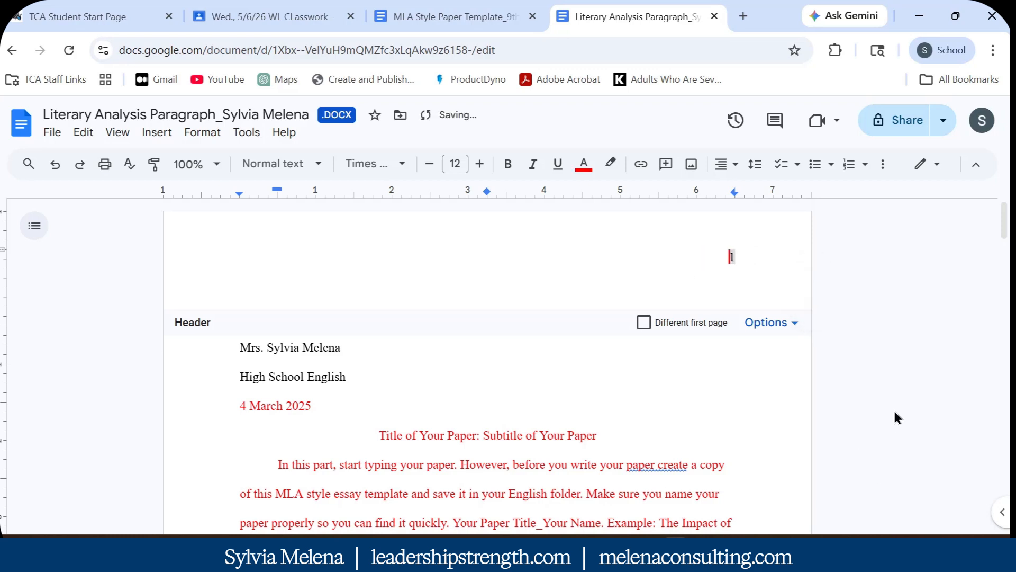
type("Melena")
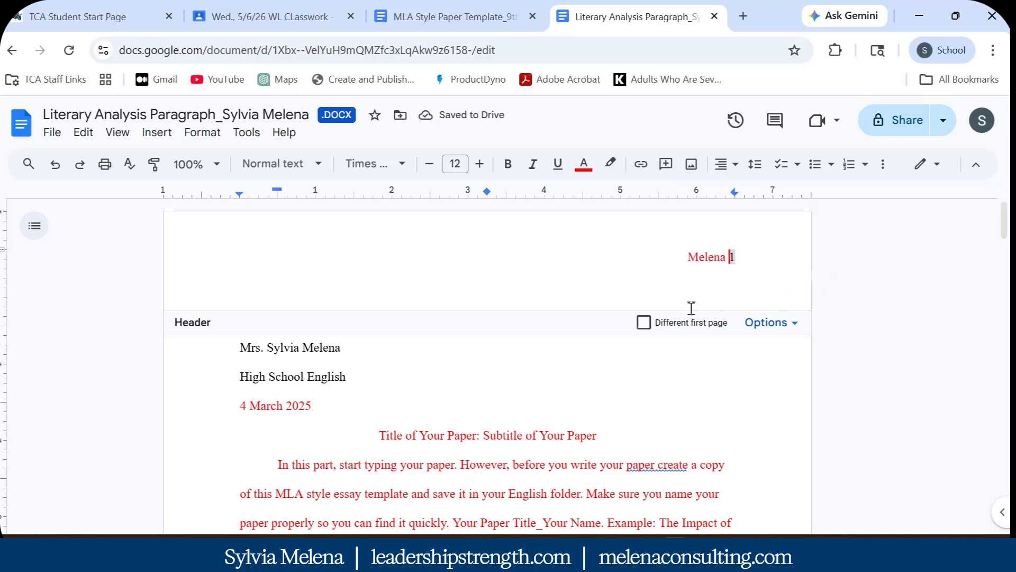
Make the header's surname and page-number line black
triple_click(754, 260)
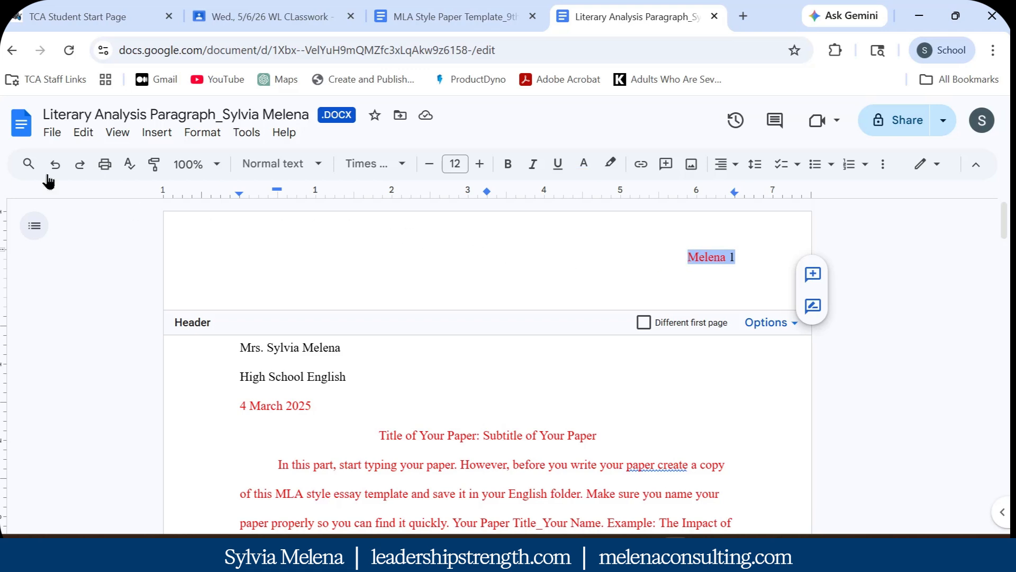
left_click(584, 165)
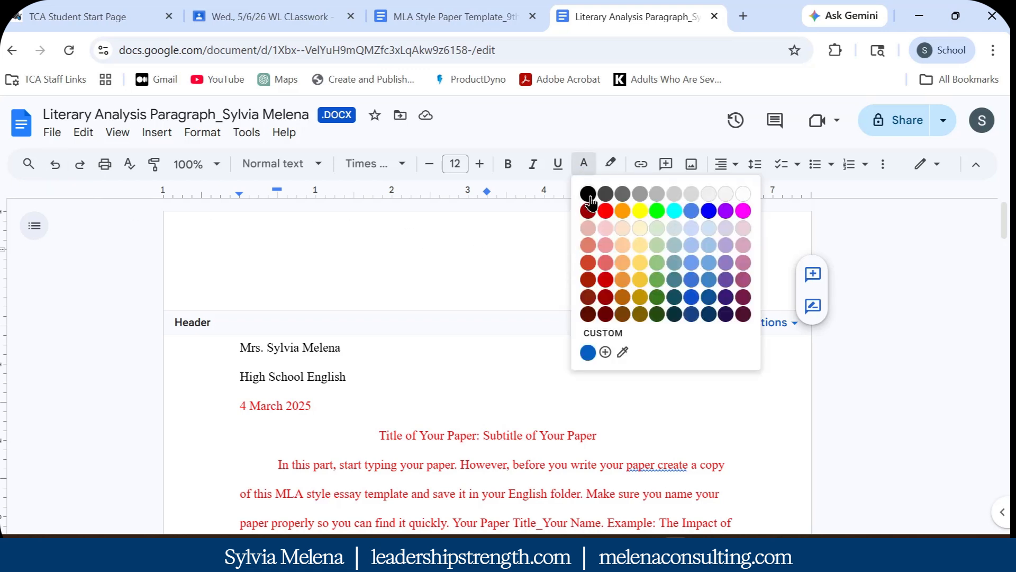
left_click(589, 194)
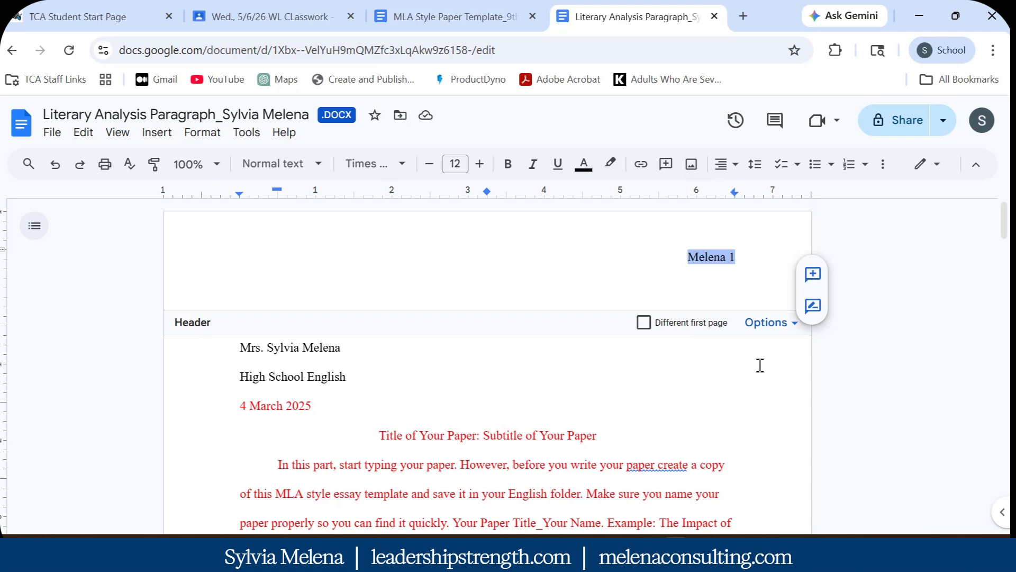
left_click(488, 370)
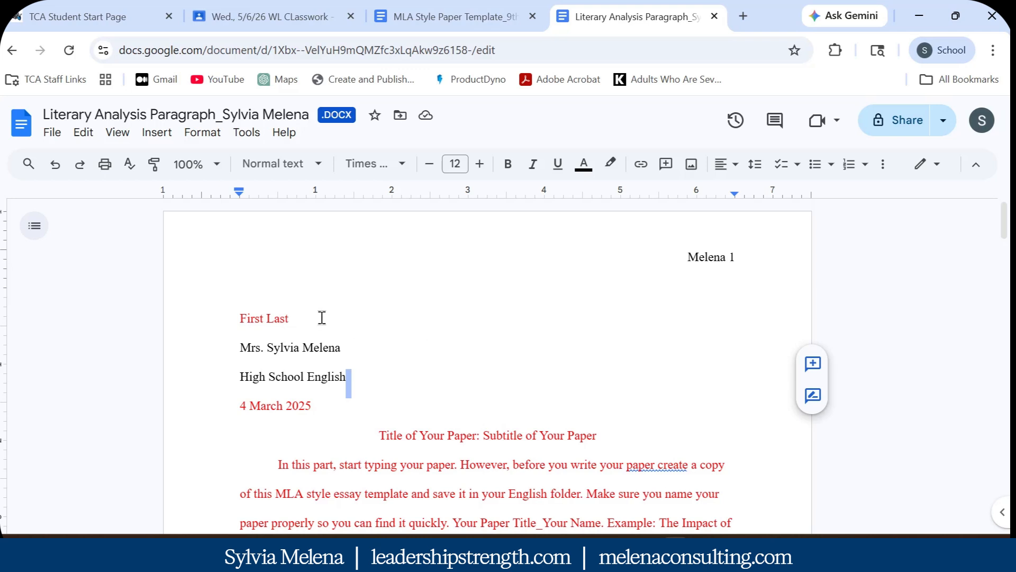
Replace the 'First Last' placeholder with the student's name in black
left_click_drag(319, 315, 238, 311)
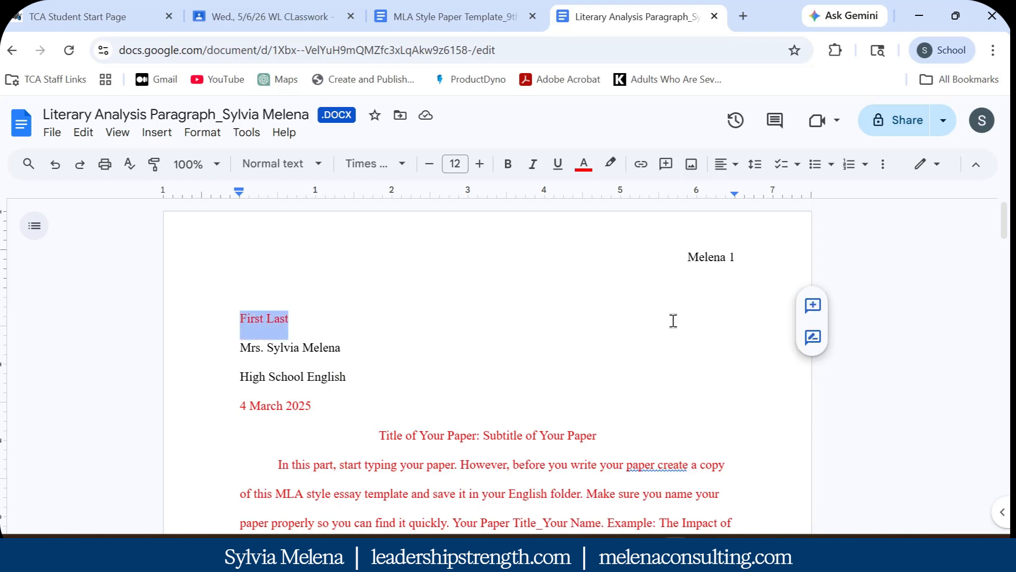
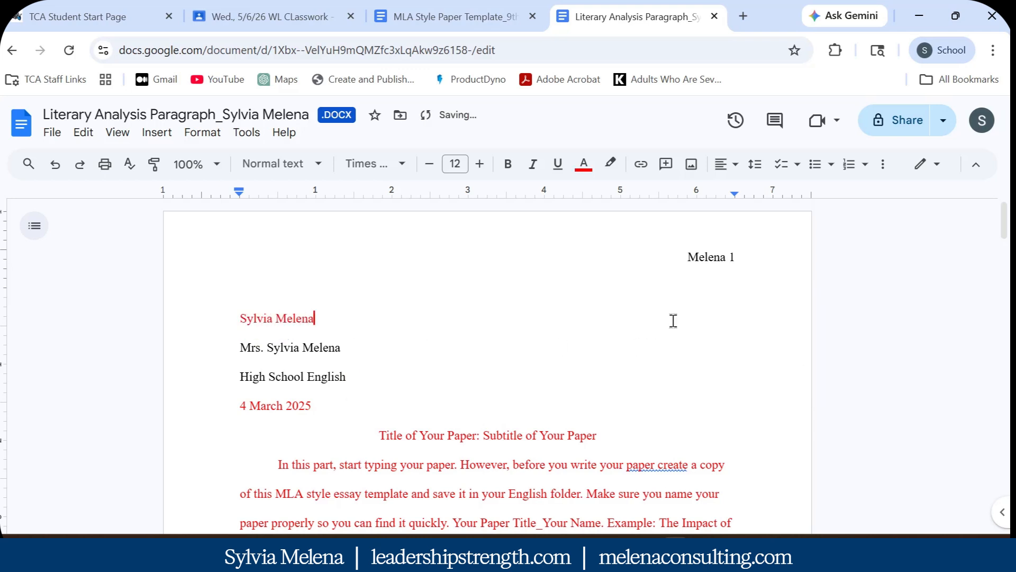
triple_click(411, 317)
left_click(584, 164)
left_click(577, 187)
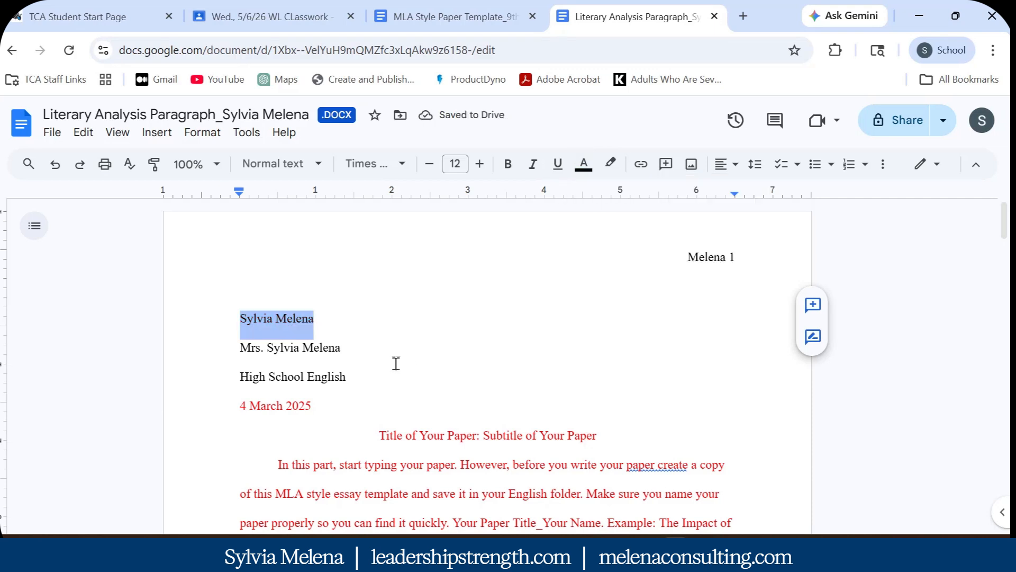
Enter the teacher's name and change the class to World Literature & Composition
scroll(376, 317, "down", 2)
left_click_drag(354, 268, 266, 265)
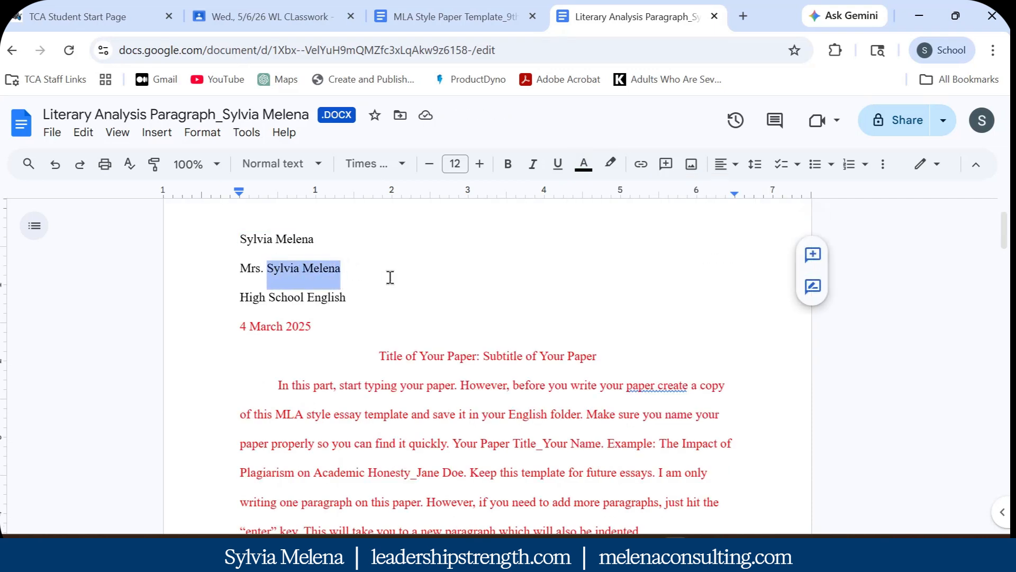
type("Jane Doe")
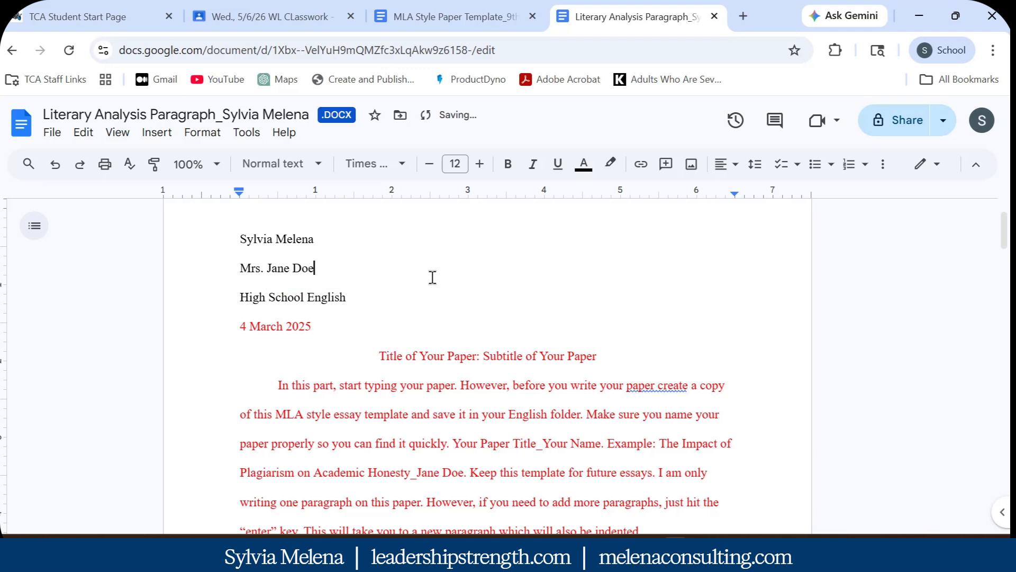
left_click(356, 294)
left_click_drag(356, 295, 227, 295)
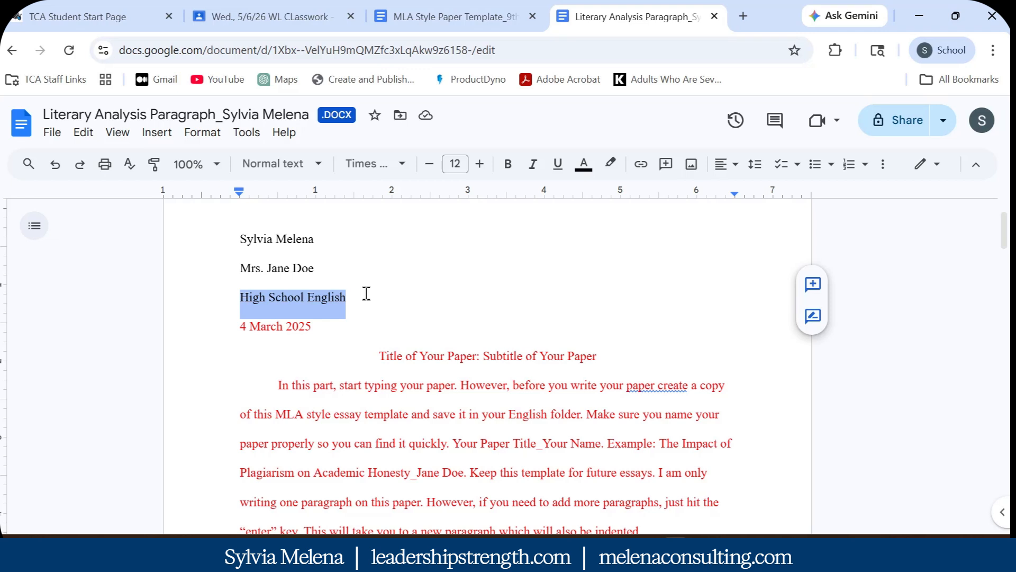
type("World Literature")
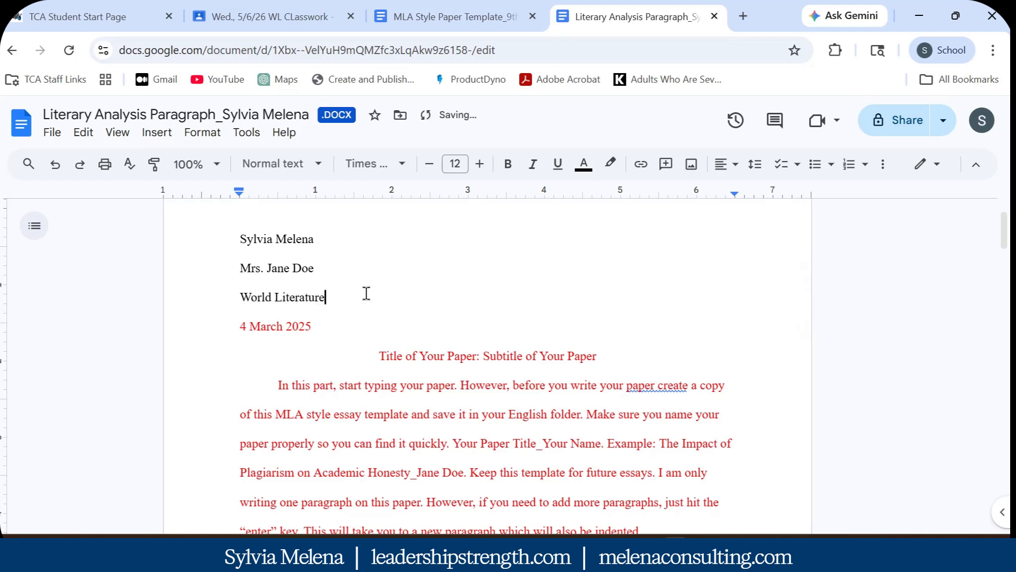
type(" & Composition")
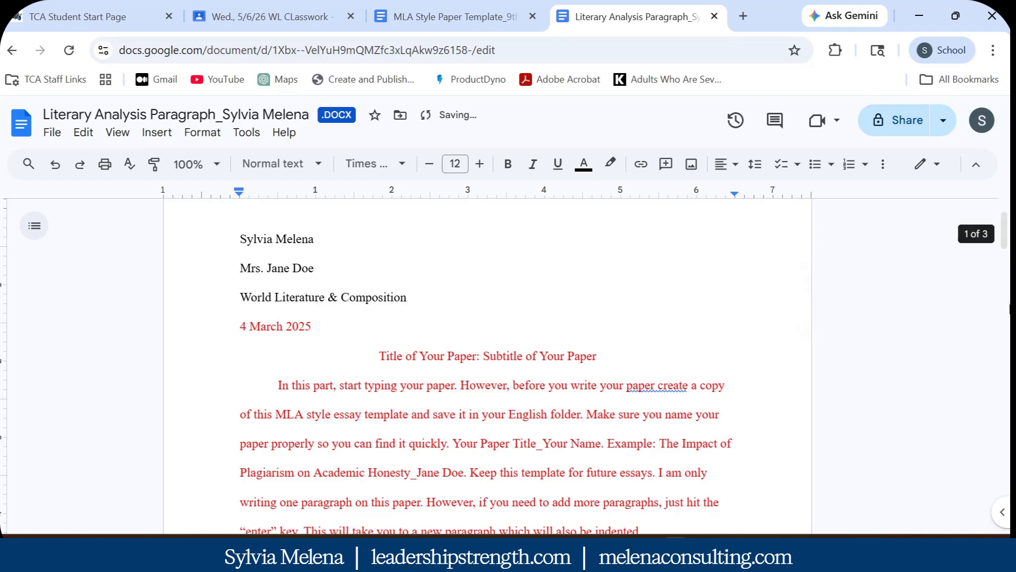
Change the heading date to 7 May 2026
left_click(383, 325)
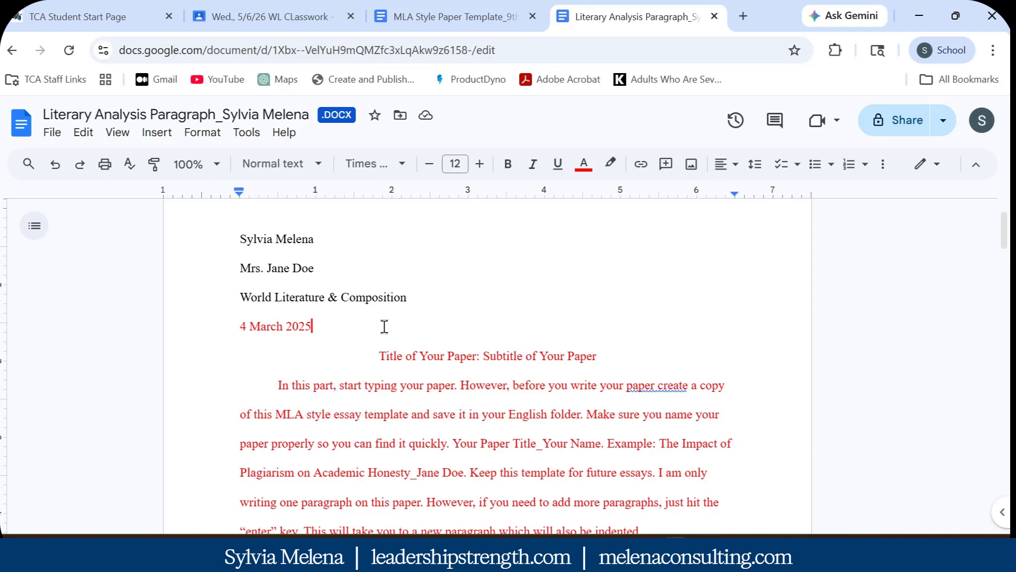
double_click(243, 333)
key("BackSpace")
type("7")
double_click(253, 323)
type("May")
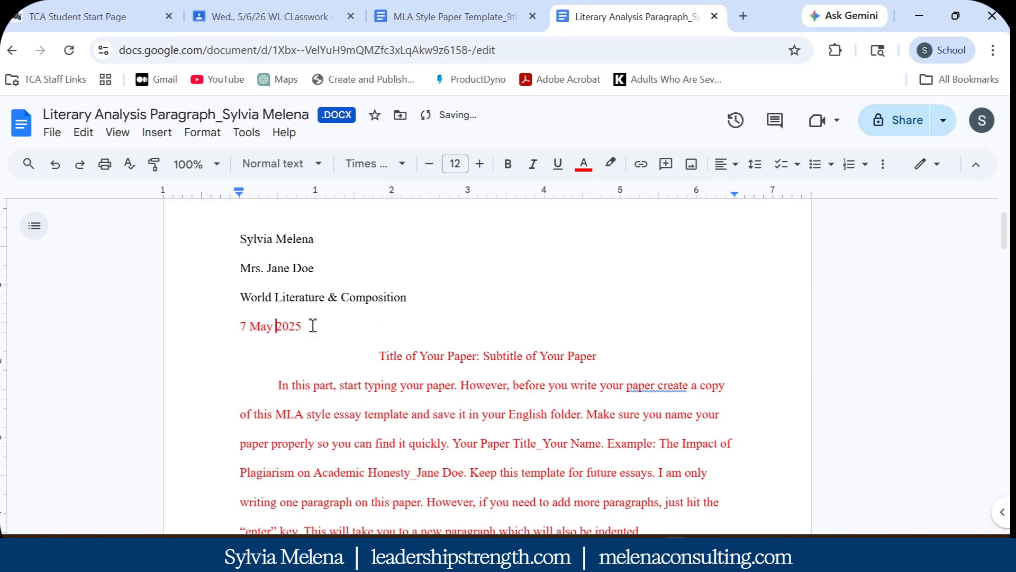
left_click(312, 325)
key("Delete")
key("BackSpace")
type("6")
Put the title back on its own line and make the date black
key("Return")
key("shift+Up")
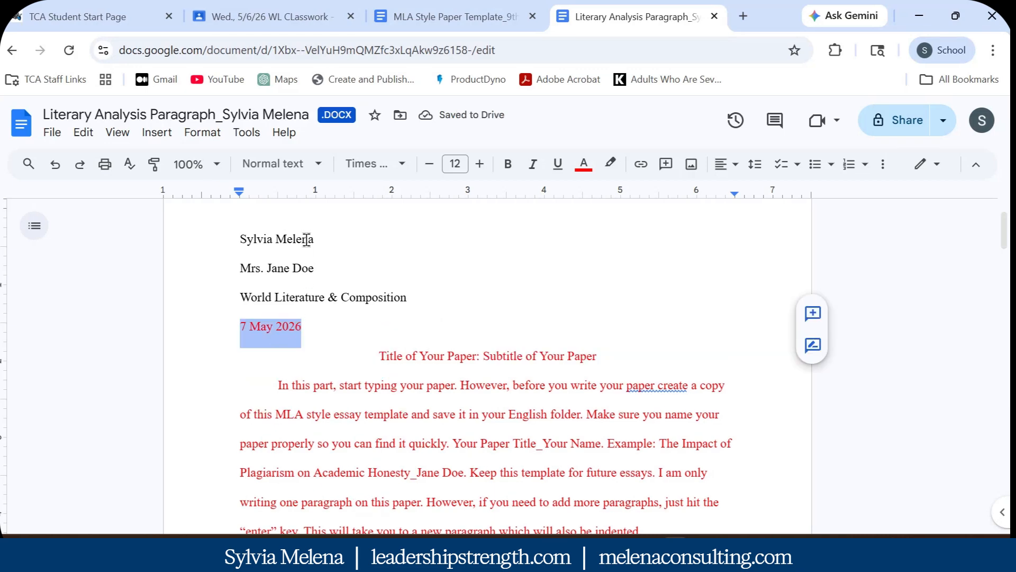
left_click(584, 167)
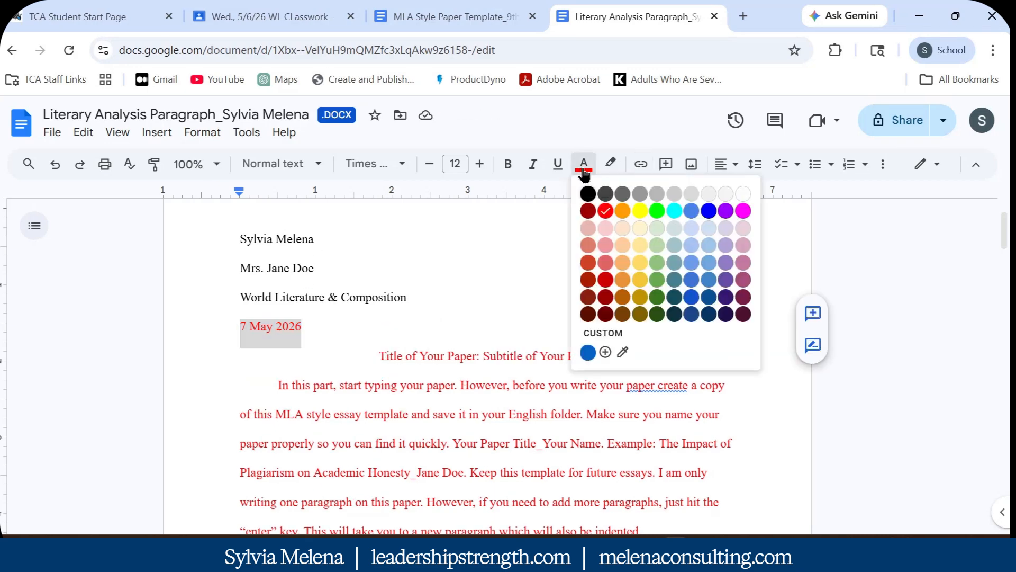
left_click(588, 197)
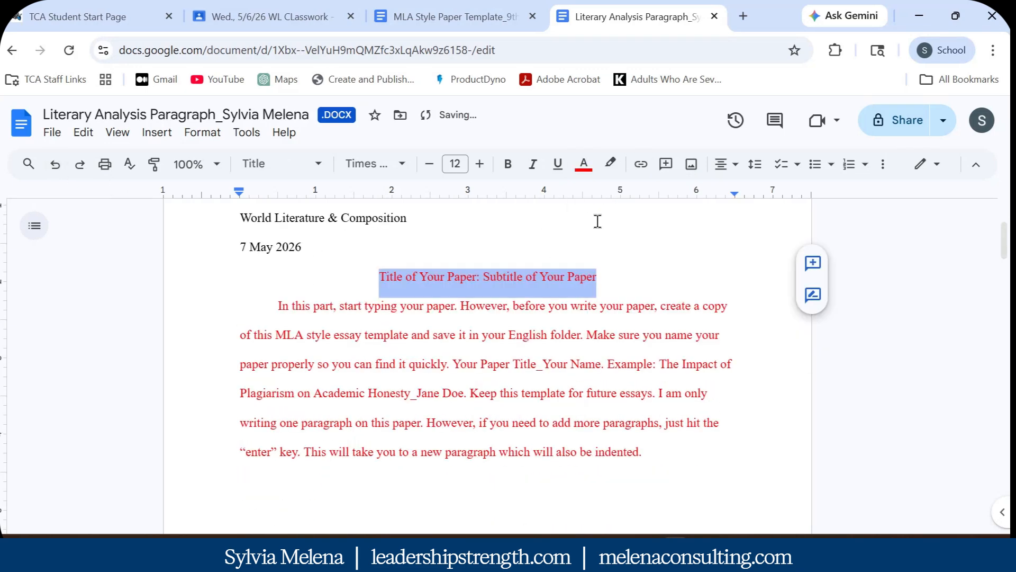
Replace the placeholder title with 'Power Is Temporary'
key("Delete")
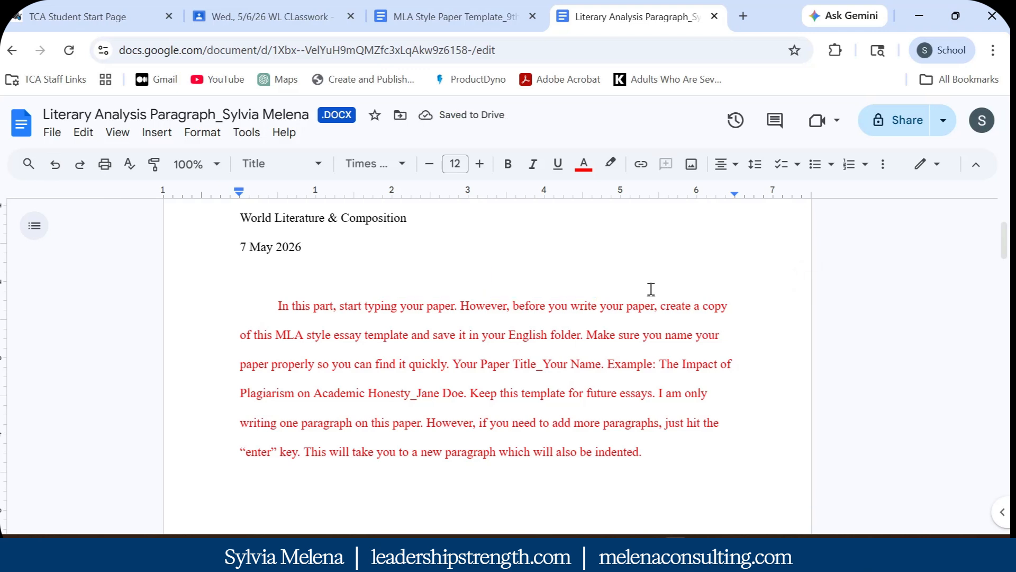
type("Power Is Temporary")
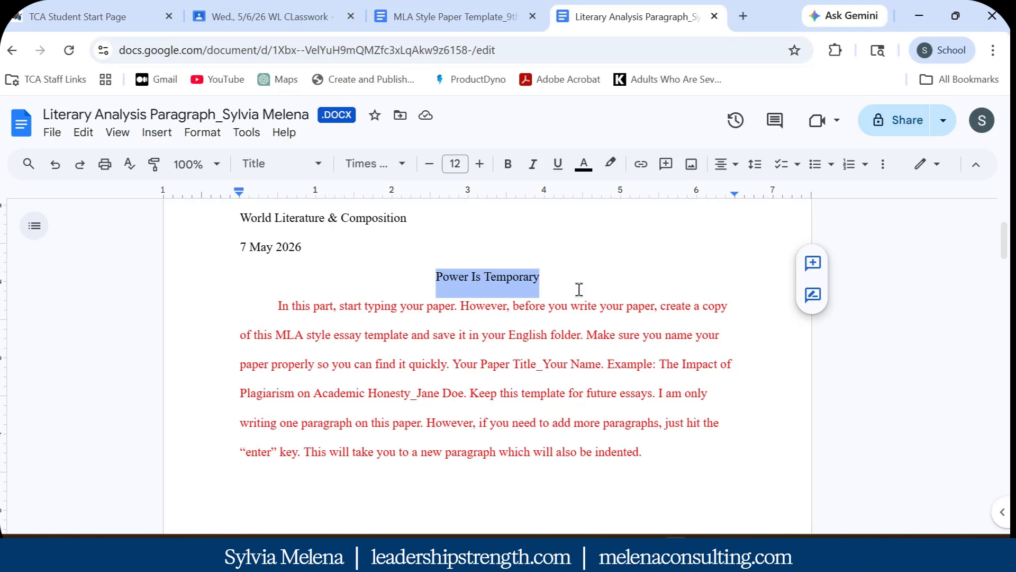
left_click(662, 447)
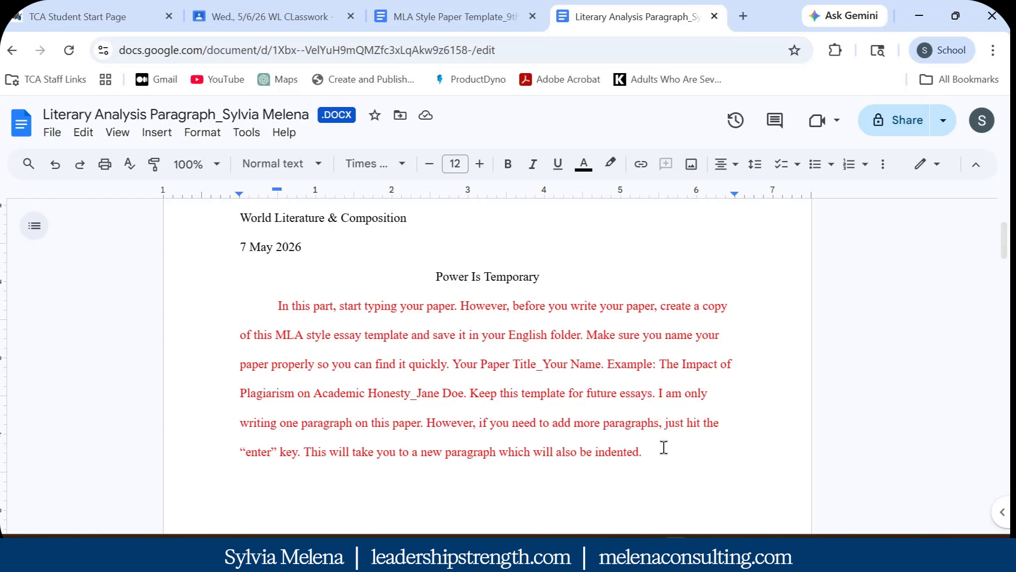
Replace the red template paragraph with 'In "The Dream Called Life" by Pedro .....'
left_click(647, 452)
left_click_drag(646, 451, 276, 306)
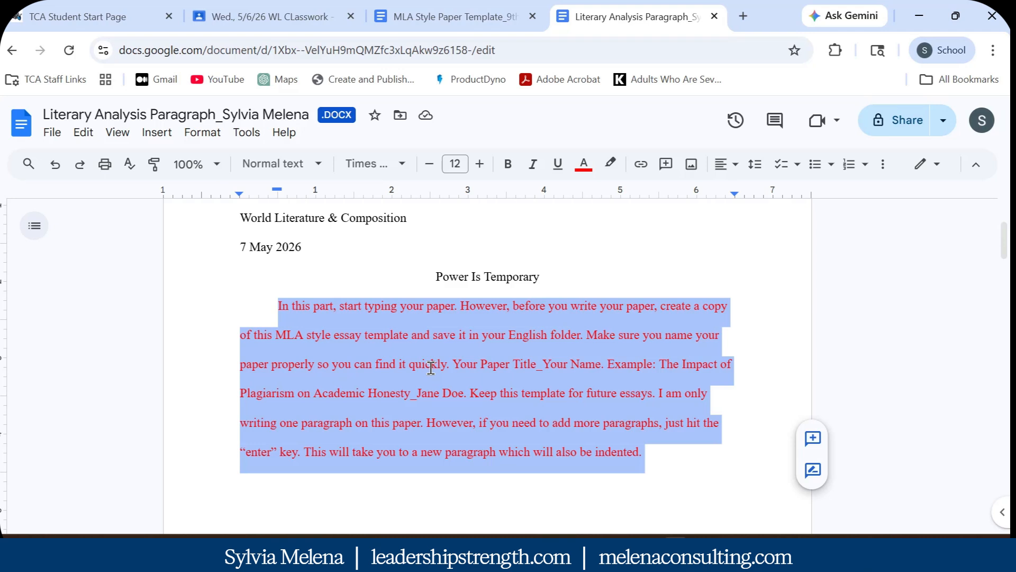
key("BackSpace")
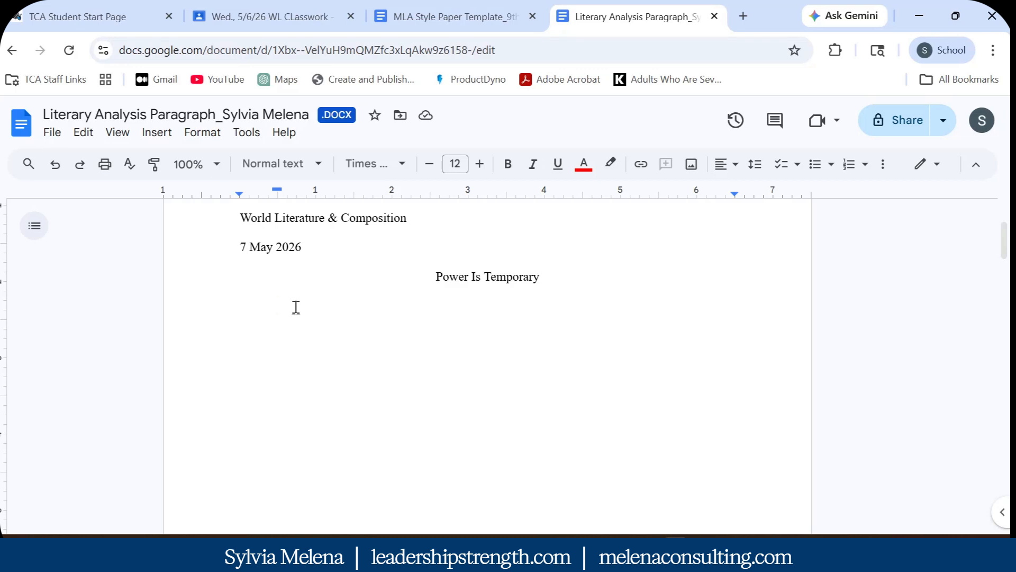
type("In t")
key("BackSpace")
type("\"The Dream Called ")
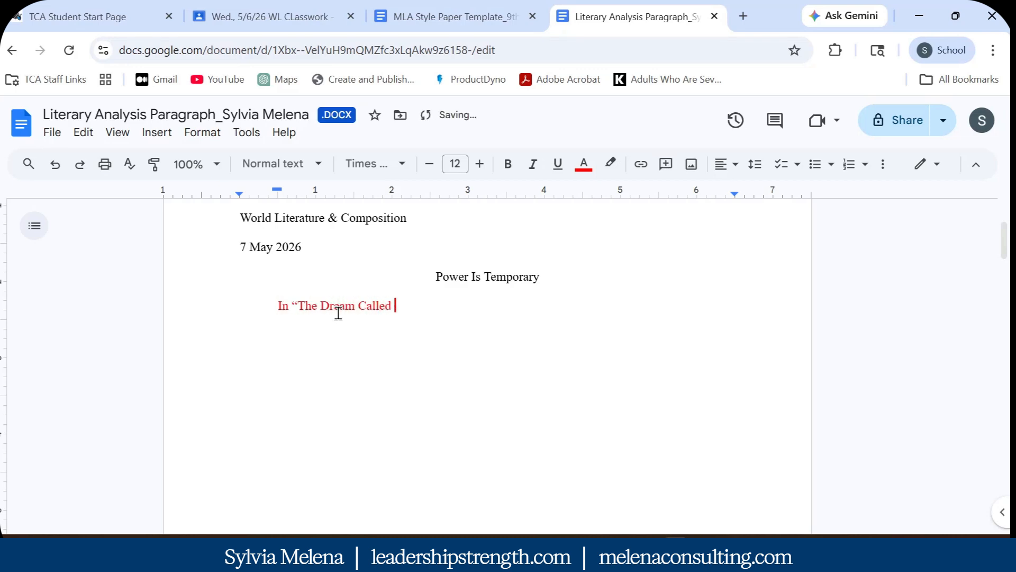
type("Life” by Pe")
type("dro ")
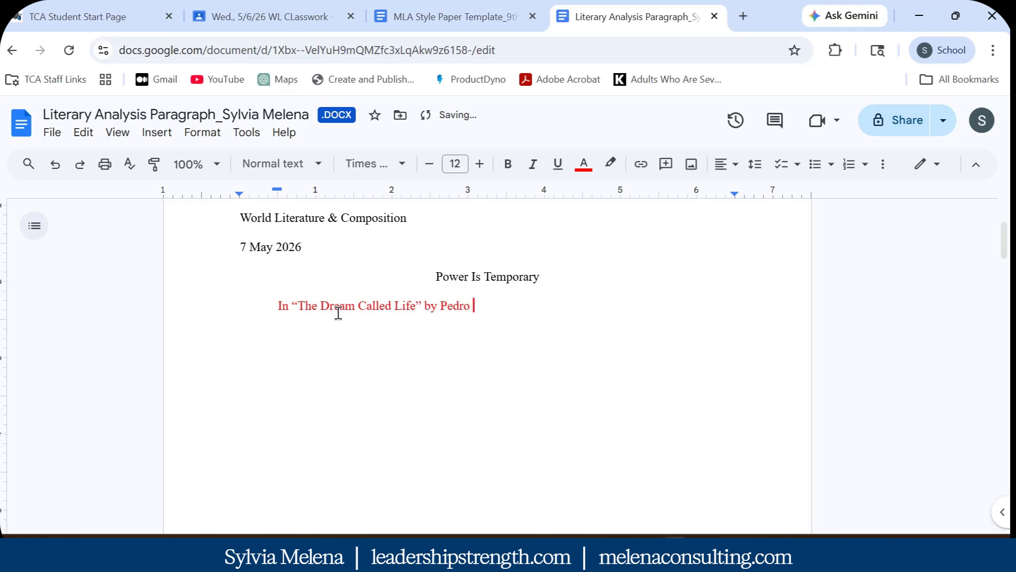
type(".....")
Make the new opening line black
left_click_drag(521, 308, 276, 309)
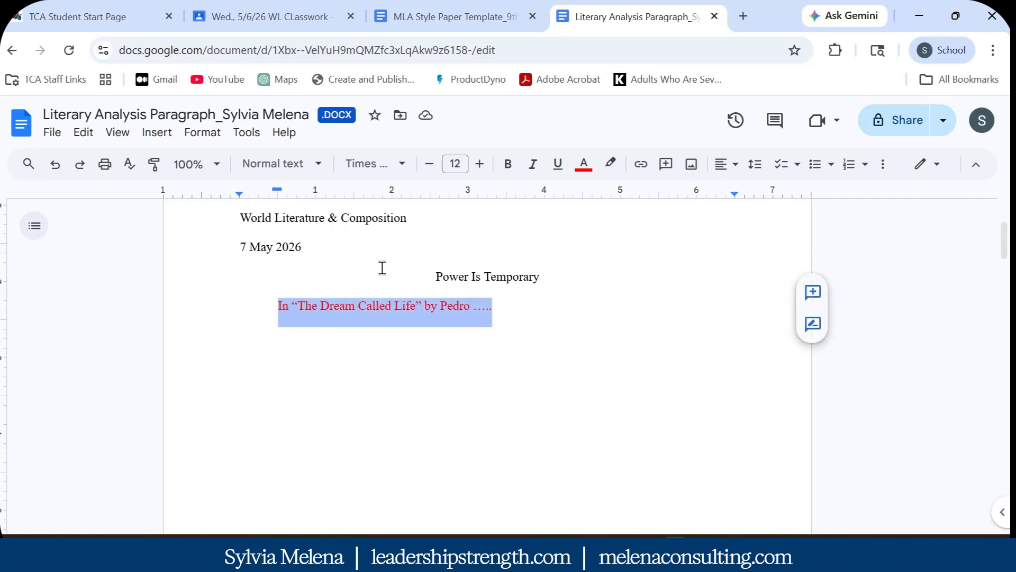
left_click(584, 165)
left_click(587, 195)
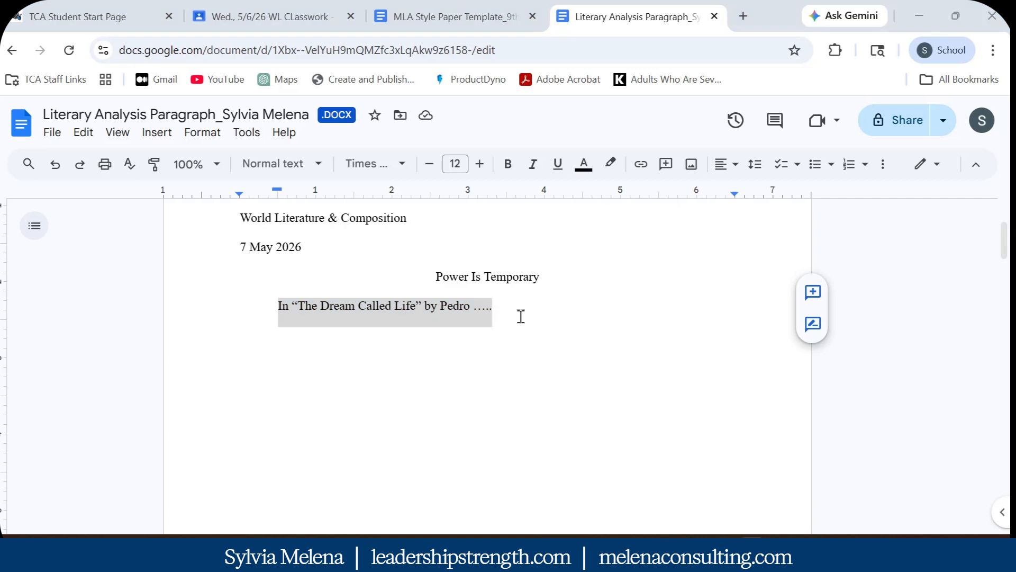
Undo the opening-line and title edits to bring back the red template text
left_click(56, 170)
left_click(56, 171)
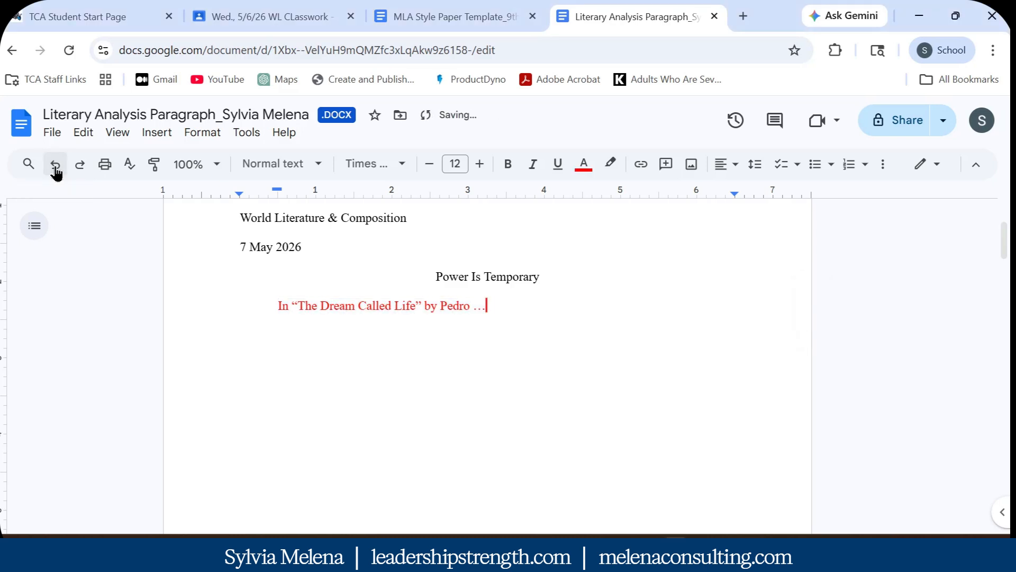
left_click(55, 170)
left_click(56, 170)
left_click(55, 171)
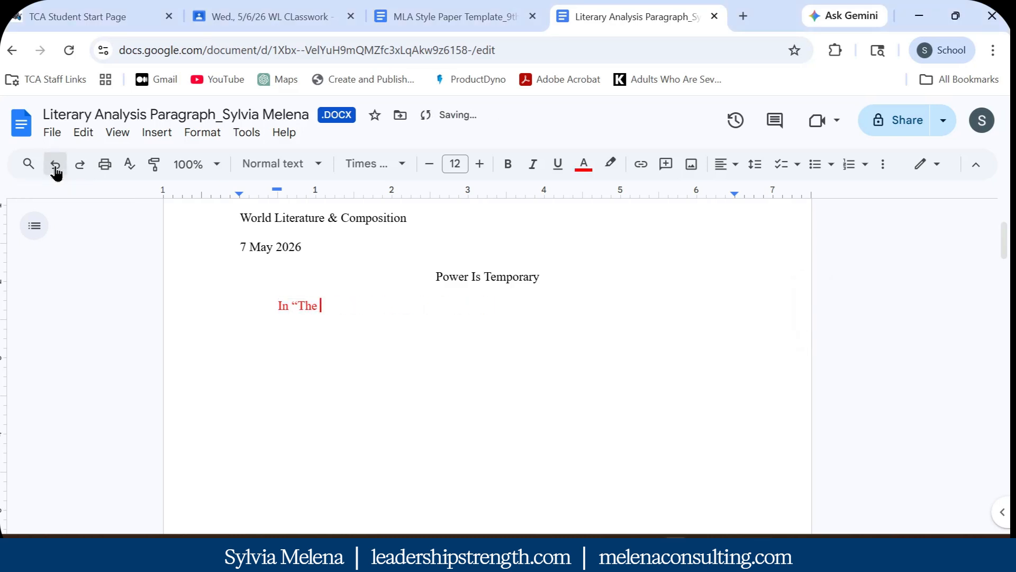
left_click(55, 171)
left_click(55, 171)
left_click(56, 171)
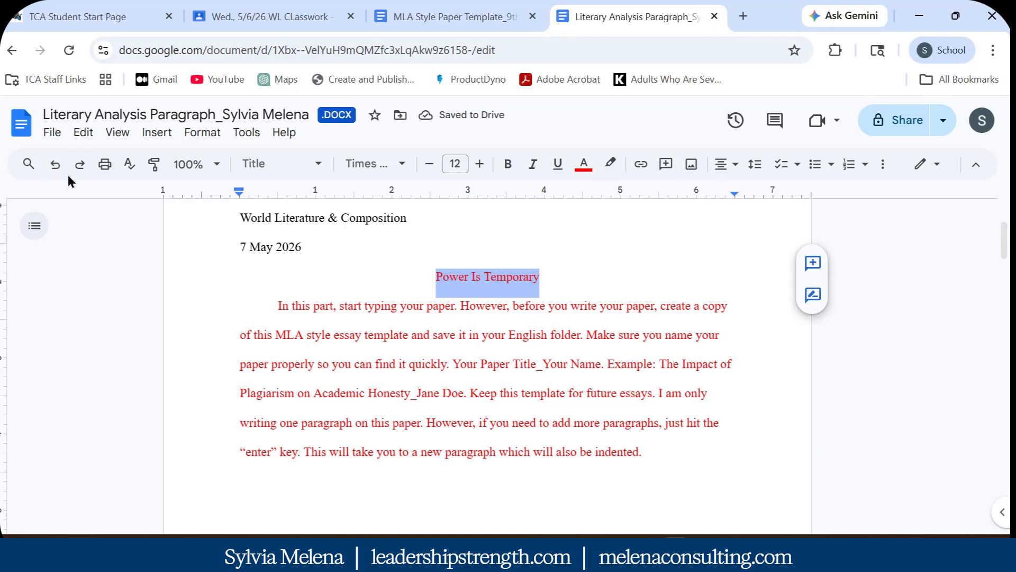
left_click(55, 164)
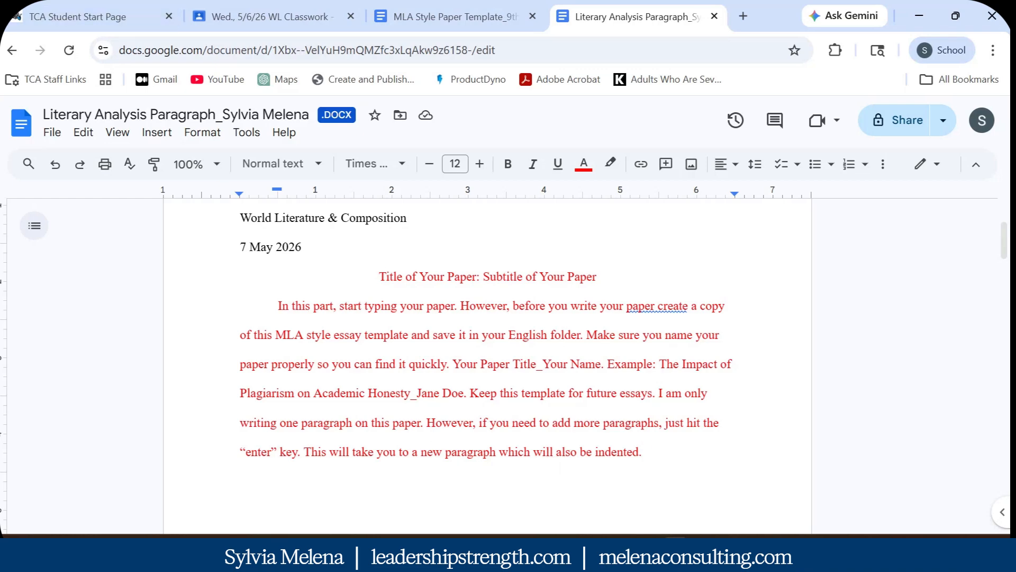
left_click_drag(1, 79, 586, 2)
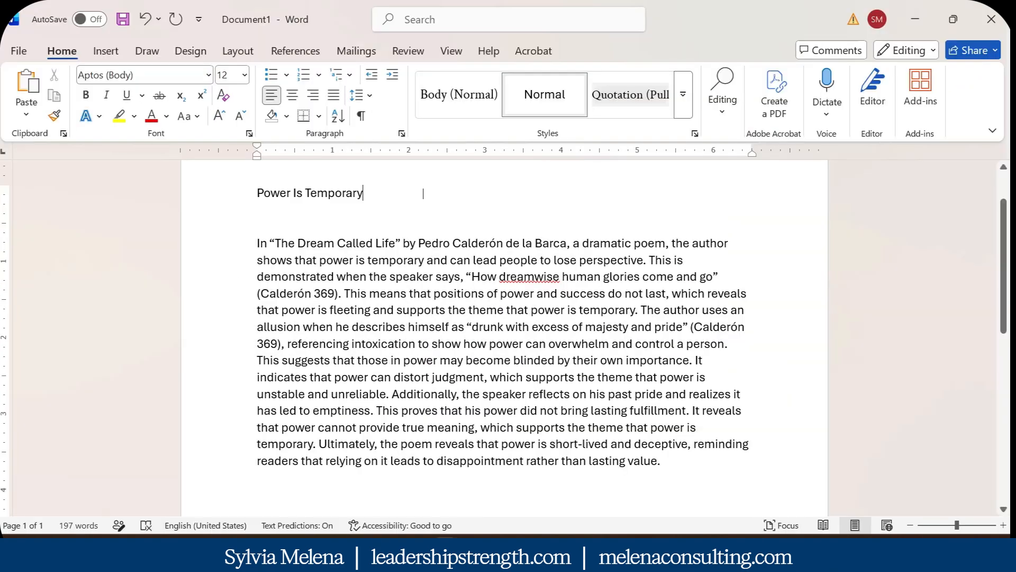
Copy 'Power Is Temporary' from Word and paste it over the Docs placeholder title
triple_click(331, 205)
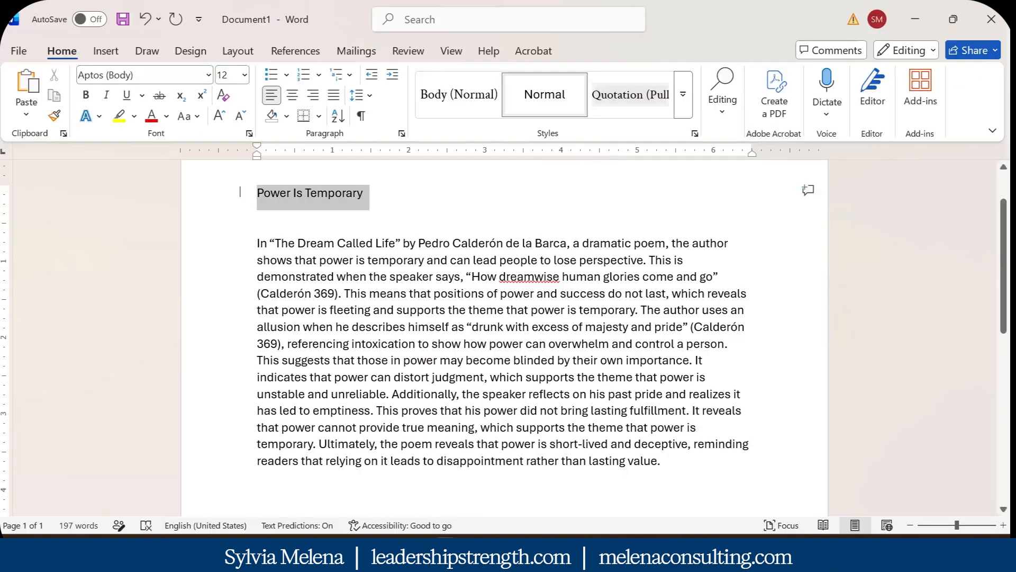
right_click(332, 204)
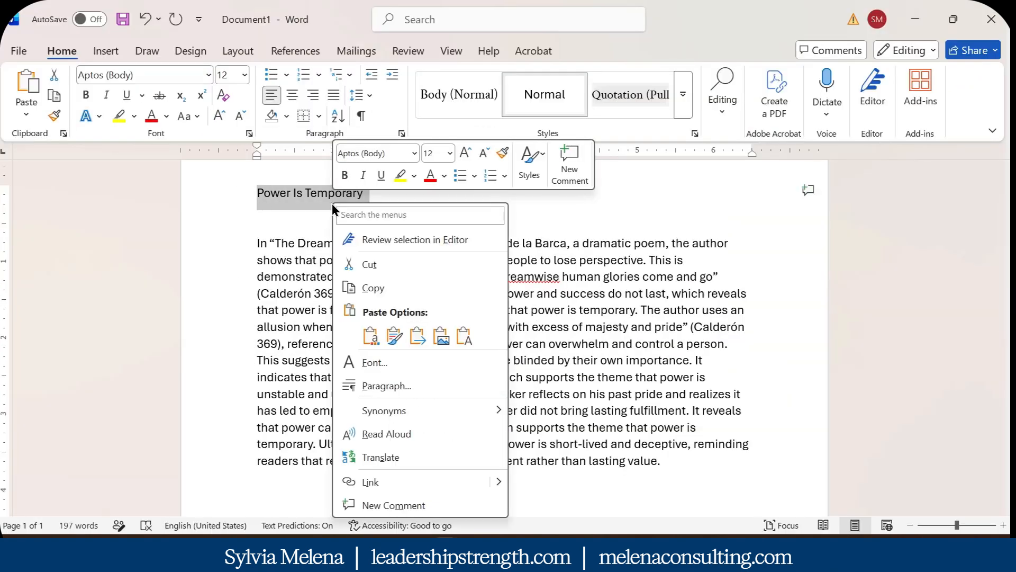
left_click(382, 290)
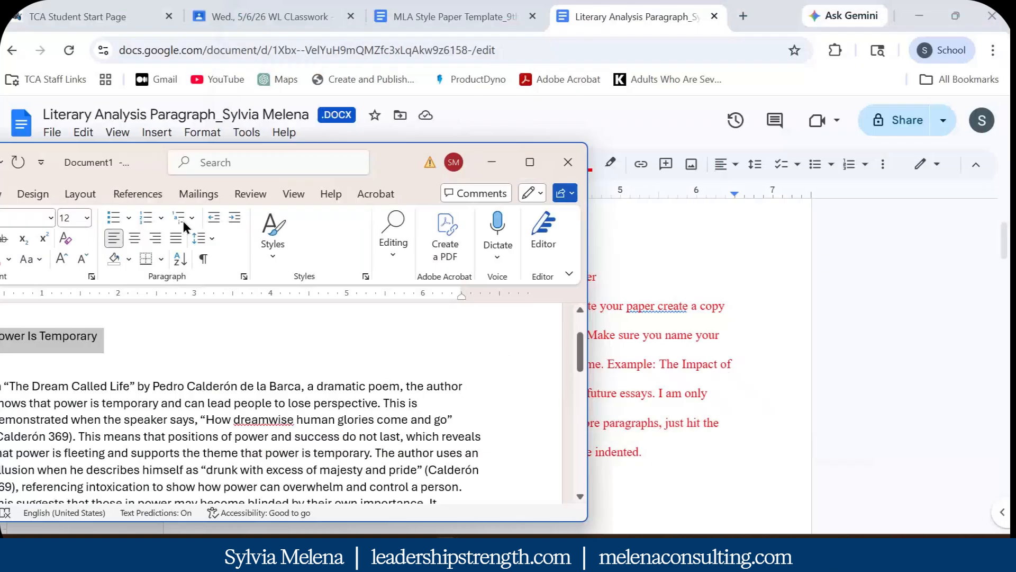
left_click_drag(596, 276, 379, 278)
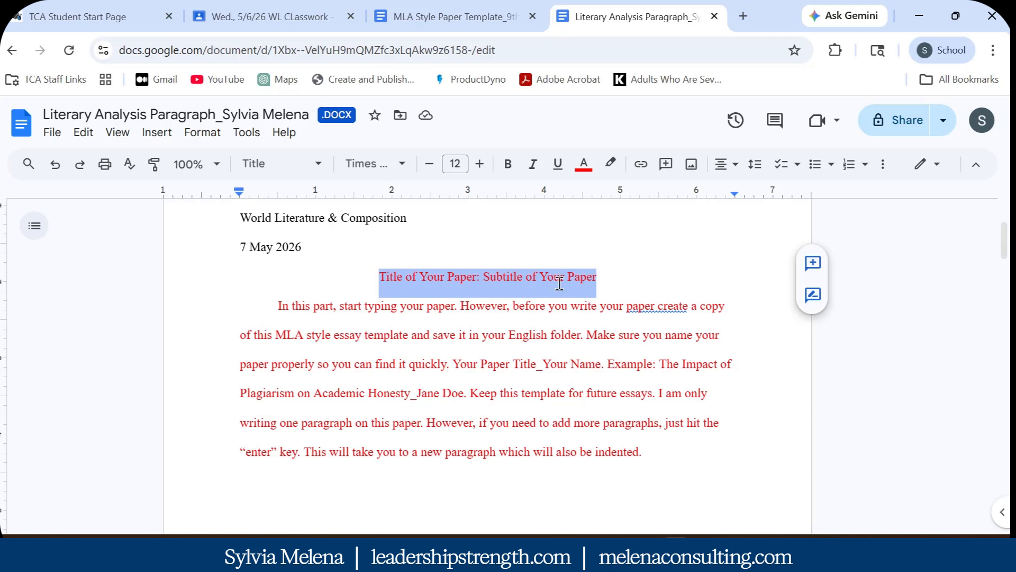
key("ctrl+v")
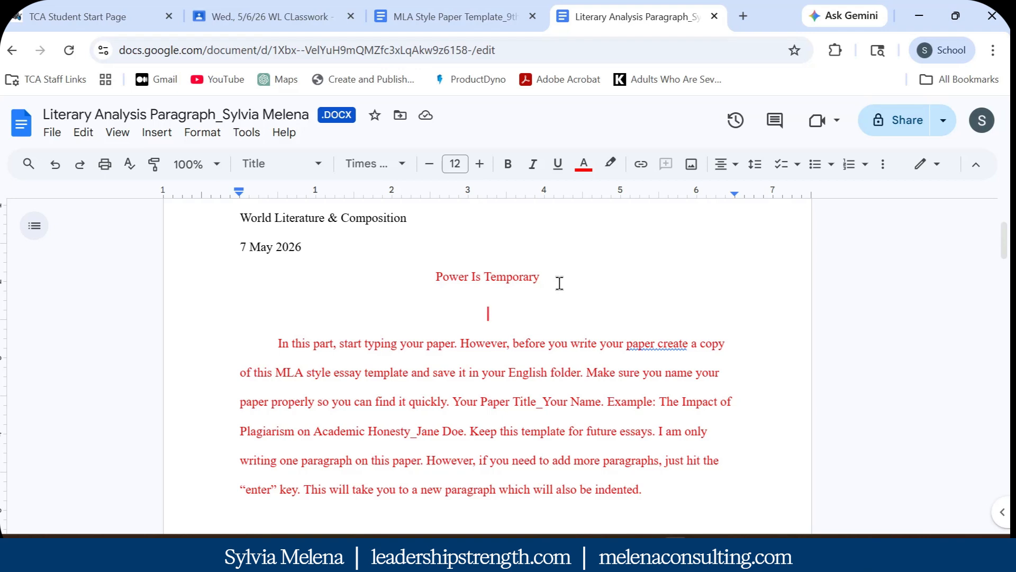
key("Delete")
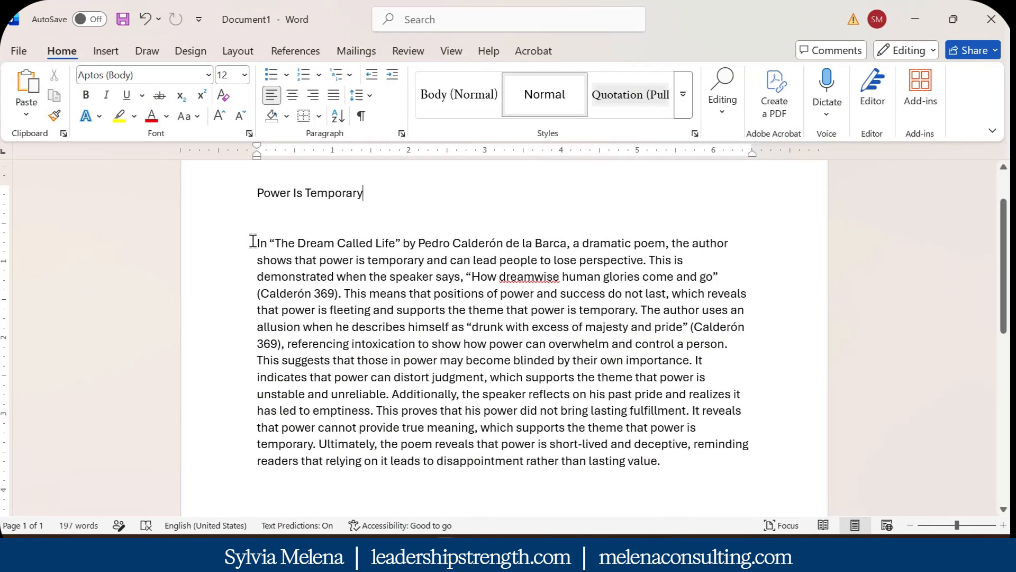
Copy the analysis paragraph from the Word draft
left_click_drag(253, 242, 679, 460)
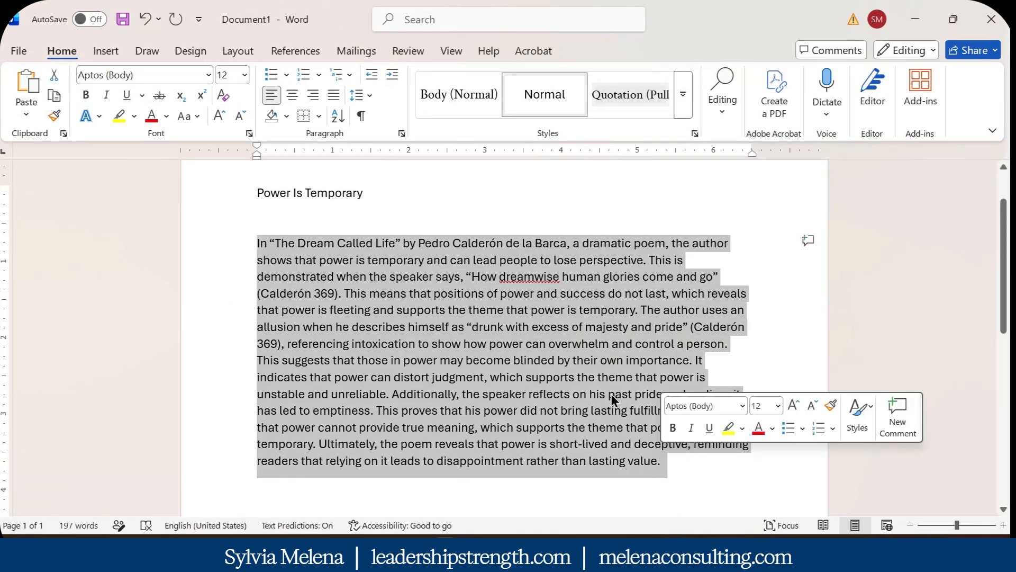
right_click(593, 365)
left_click(636, 132)
Swap the Docs placeholder paragraph for the pasted Calderón analysis paragraph
left_click_drag(691, 24, 1, 222)
left_click_drag(278, 312, 642, 460)
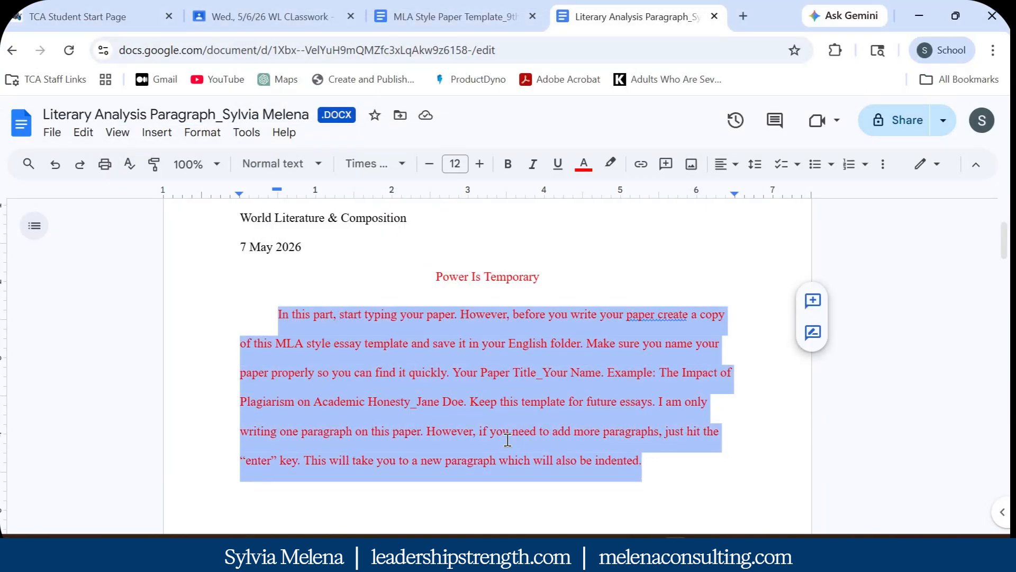
key("BackSpace")
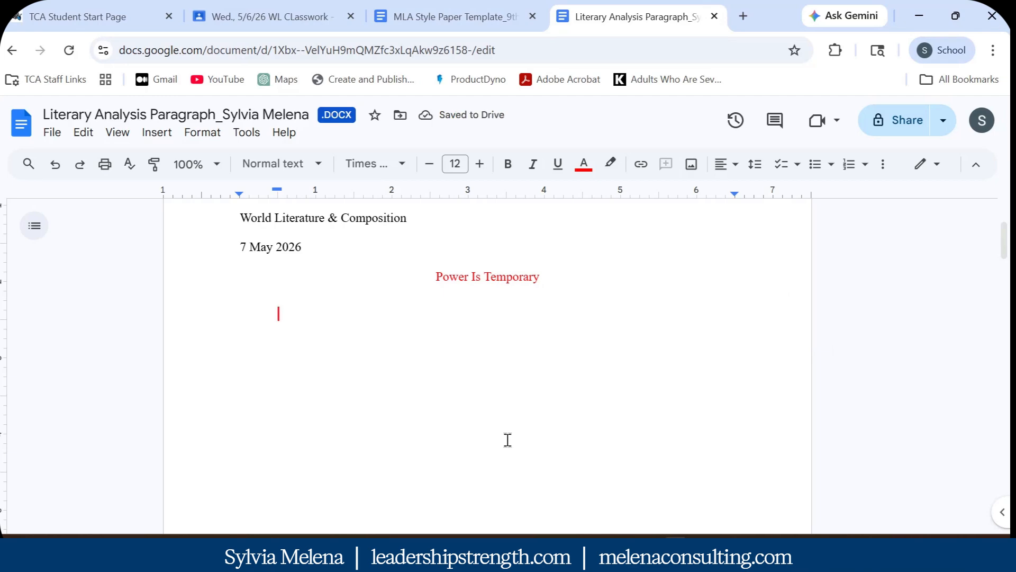
key("ctrl+v")
scroll(529, 447, "up", 5)
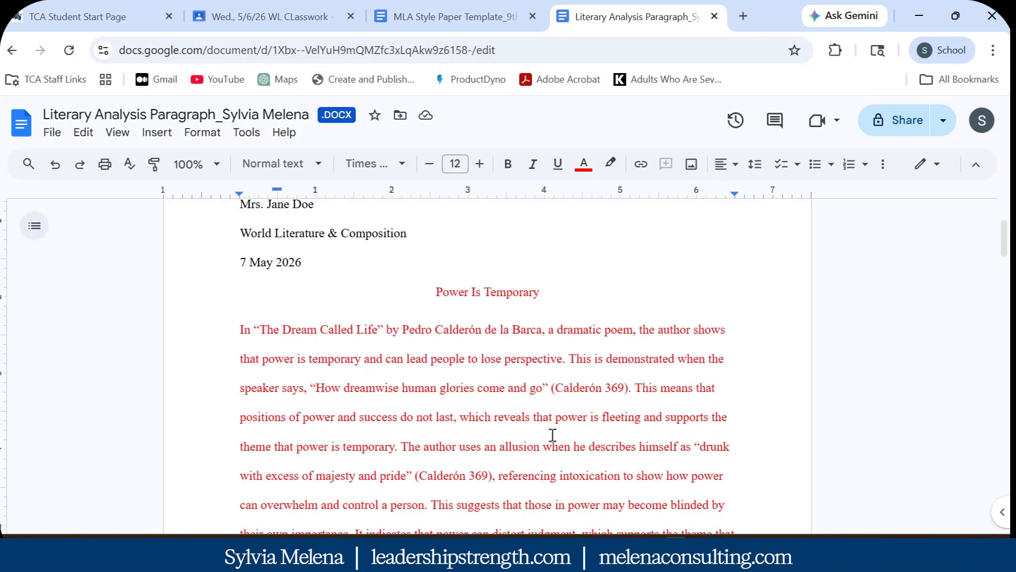
scroll(545, 413, "down", 3)
scroll(545, 391, "down", 3)
scroll(423, 416, "up", 7)
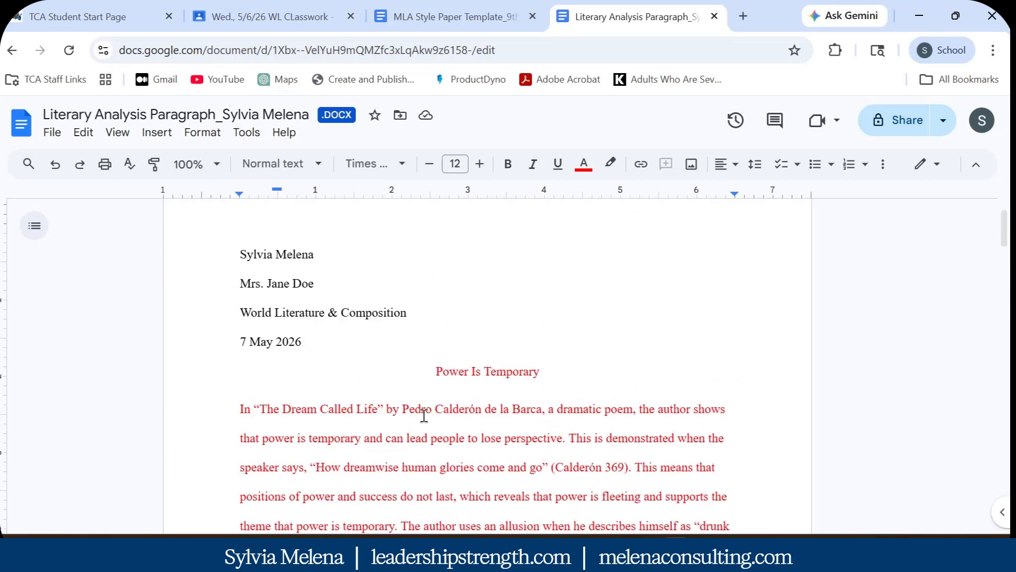
scroll(424, 416, "down", 3)
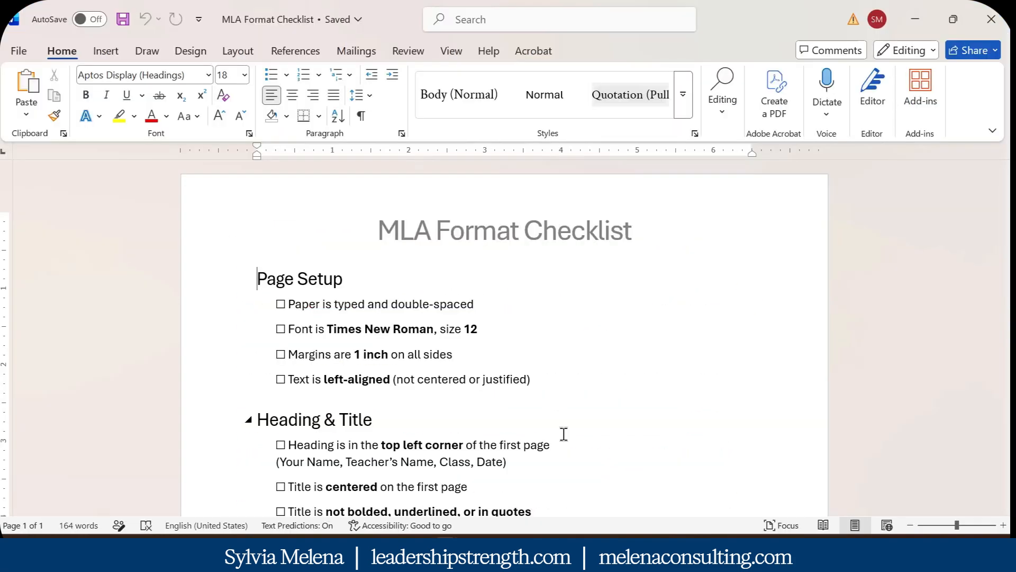
Scroll through the Paragraphs rules of the MLA Format Checklist
scroll(564, 434, "down", 7)
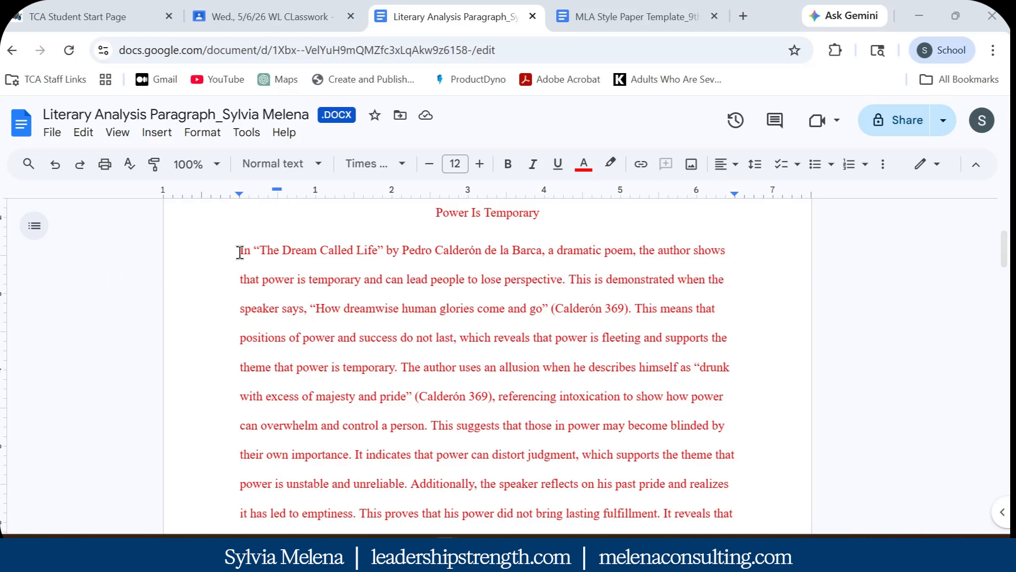
Give the Calderón analysis paragraph a First line special indent of 0.5 inches
left_click_drag(240, 252, 561, 500)
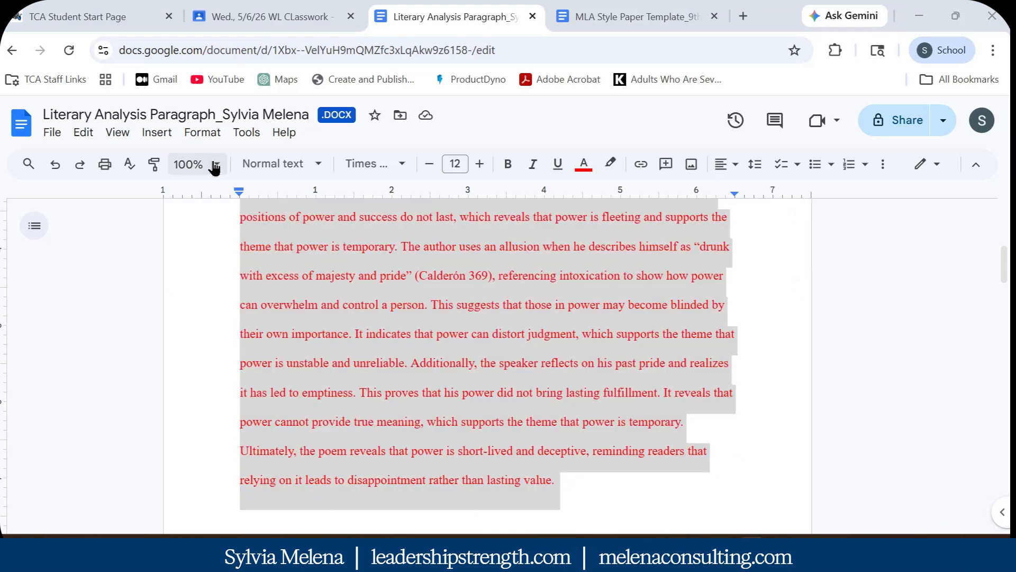
left_click(204, 133)
mouse_move(261, 219)
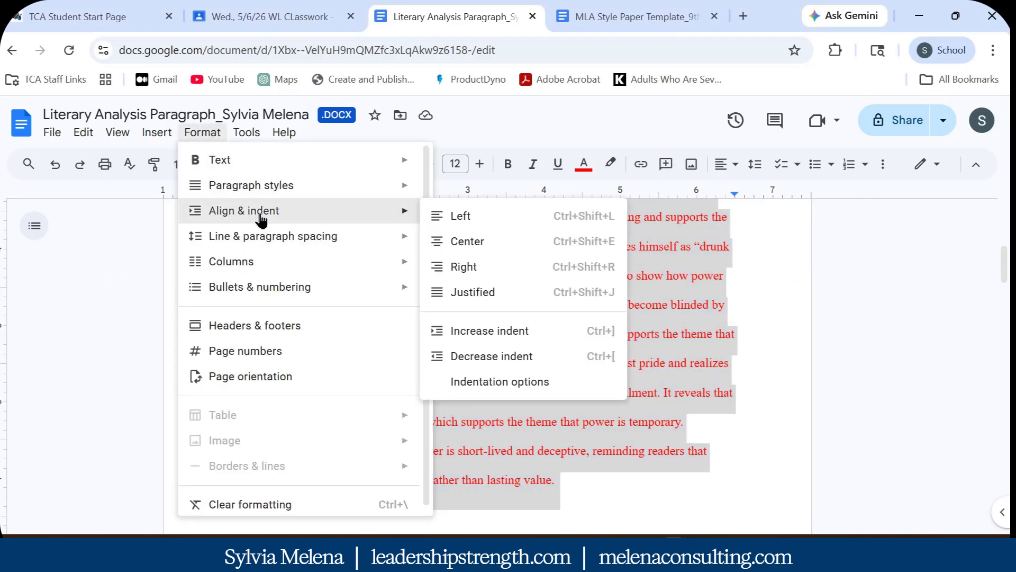
left_click(500, 382)
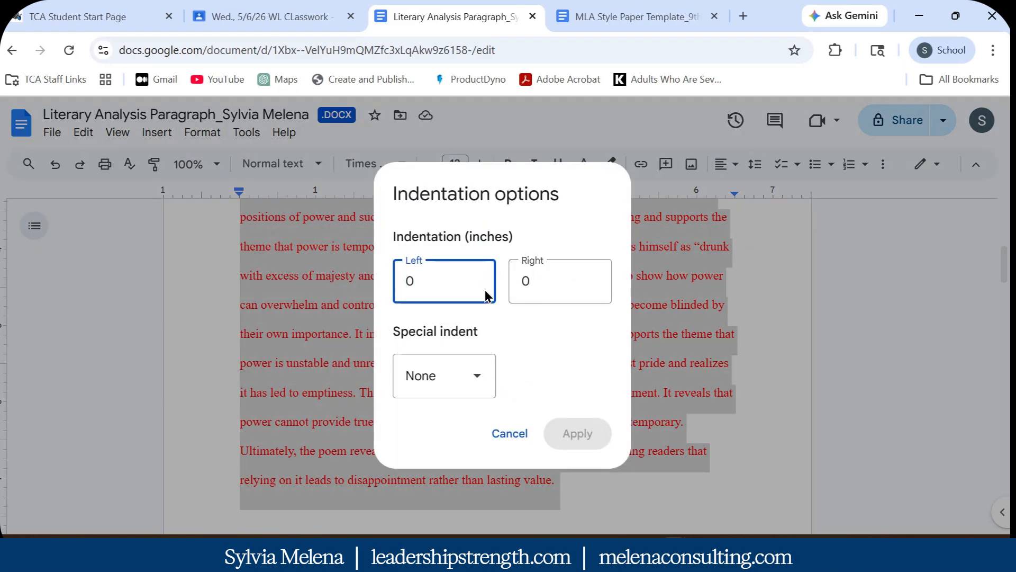
left_click(478, 381)
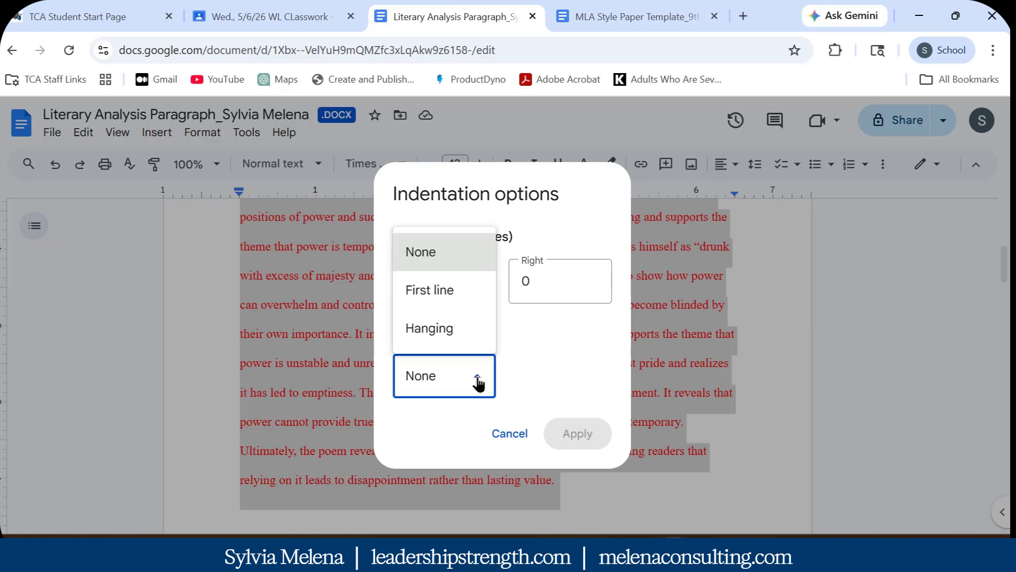
left_click(432, 302)
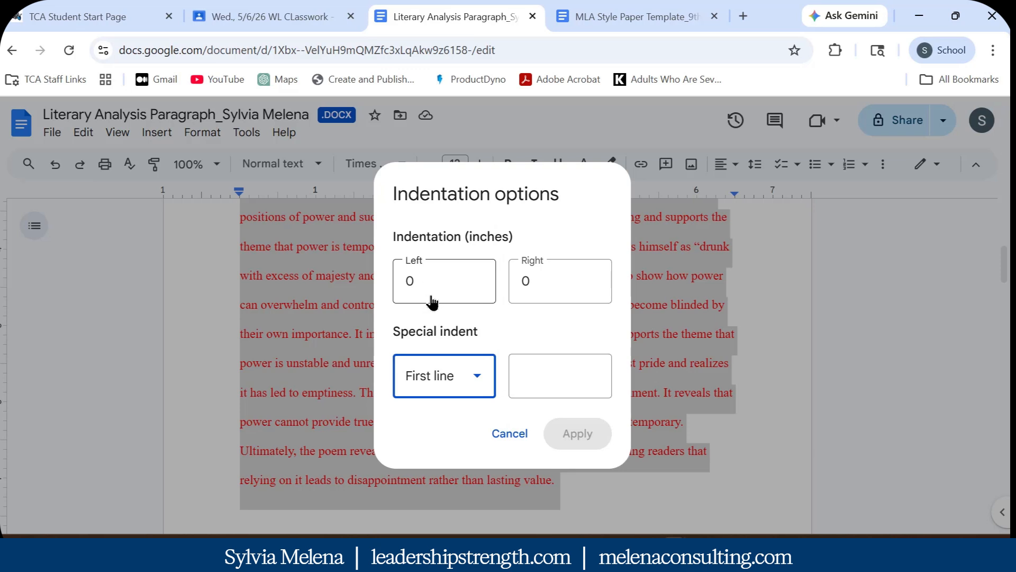
left_click(551, 376)
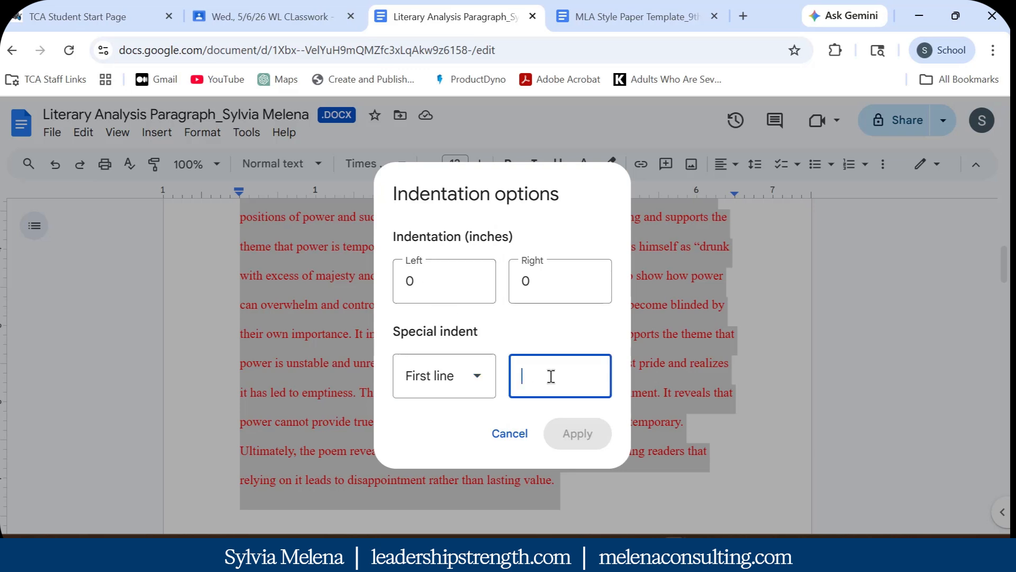
type("0.")
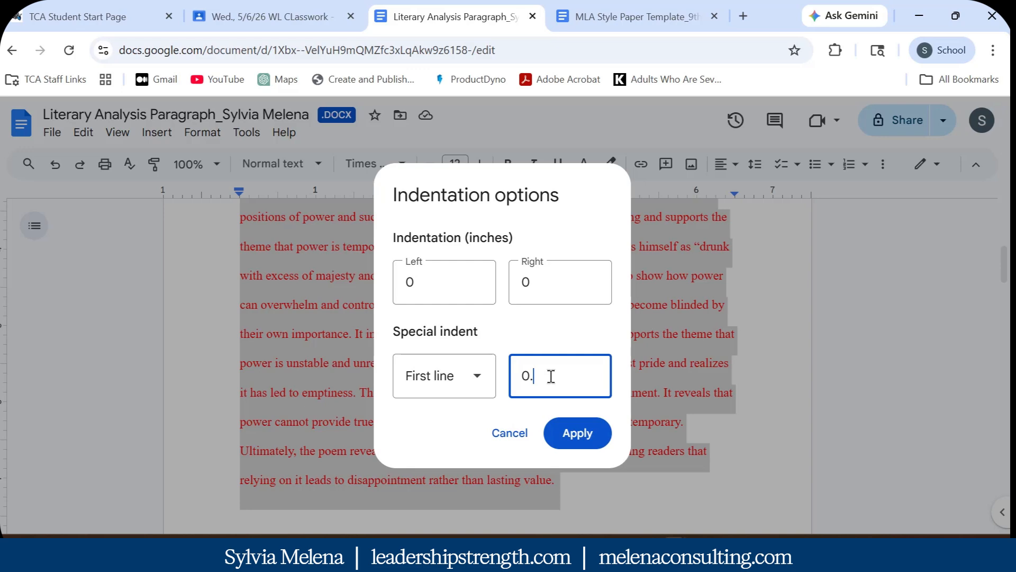
type("5")
left_click(576, 433)
scroll(529, 413, "up", 3)
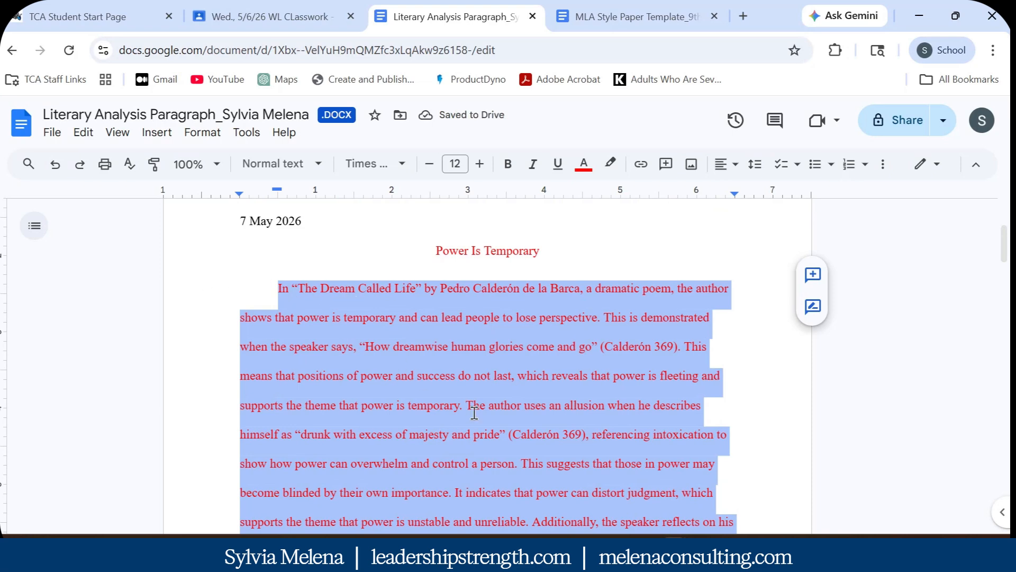
Change the red title and Calderón paragraph text to black using the text color palette
scroll(710, 410, "down", 5)
left_click(712, 408)
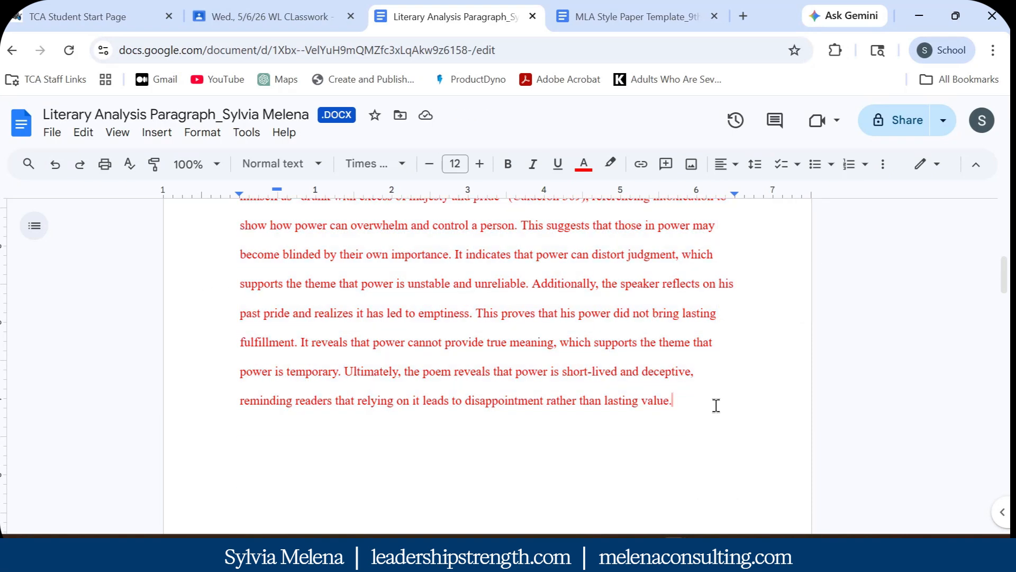
scroll(716, 405, "up", 5)
left_click_drag(436, 249, 709, 254)
left_click(584, 164)
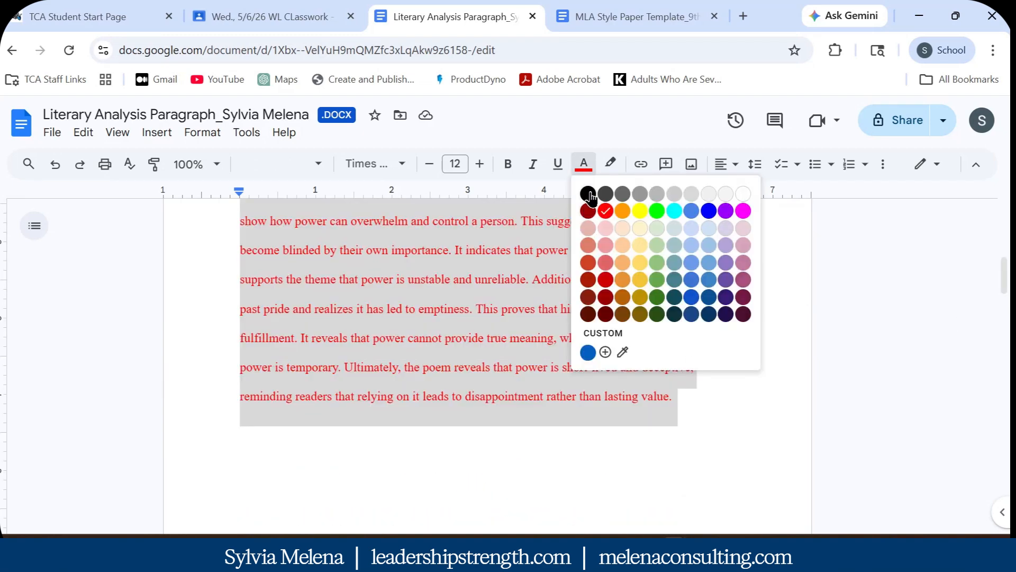
left_click(589, 194)
left_click(768, 350)
scroll(230, 231, "up", 4)
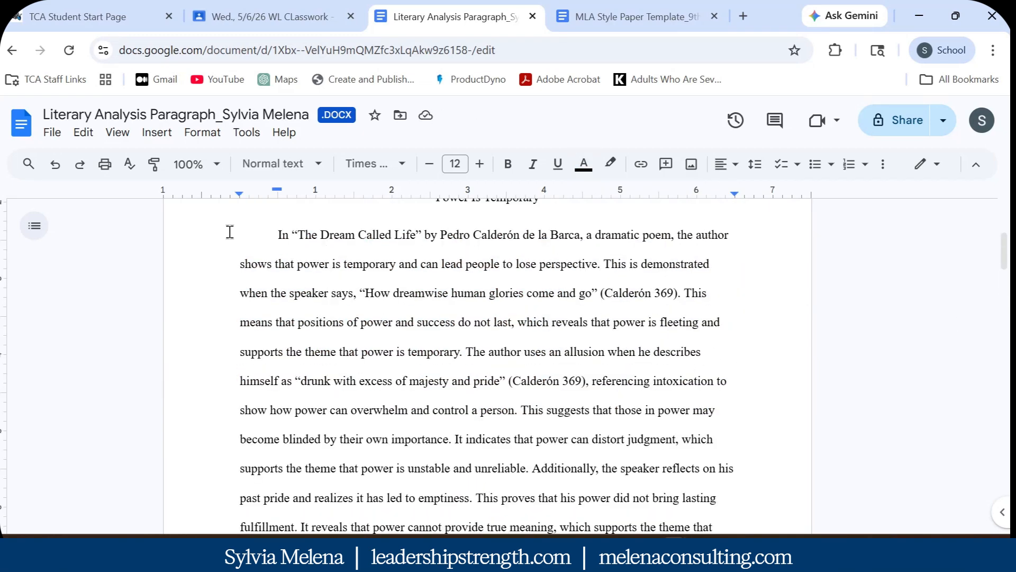
scroll(572, 340, "down", 5)
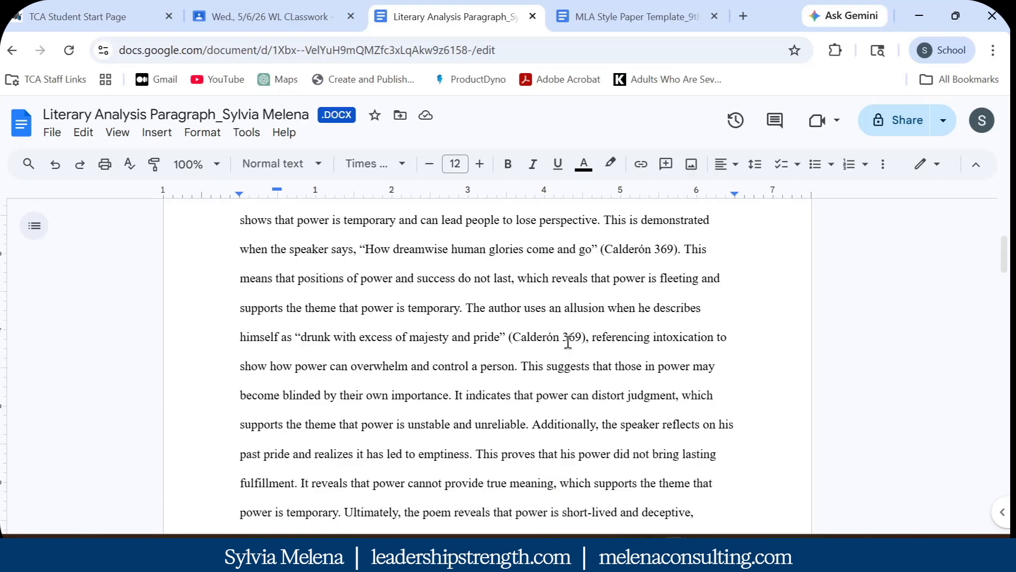
left_click(726, 344)
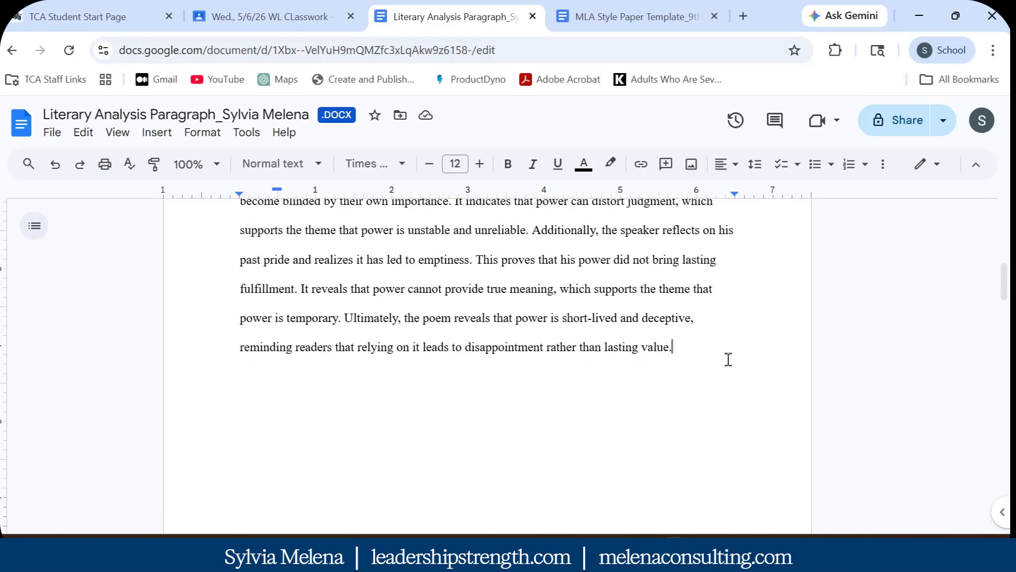